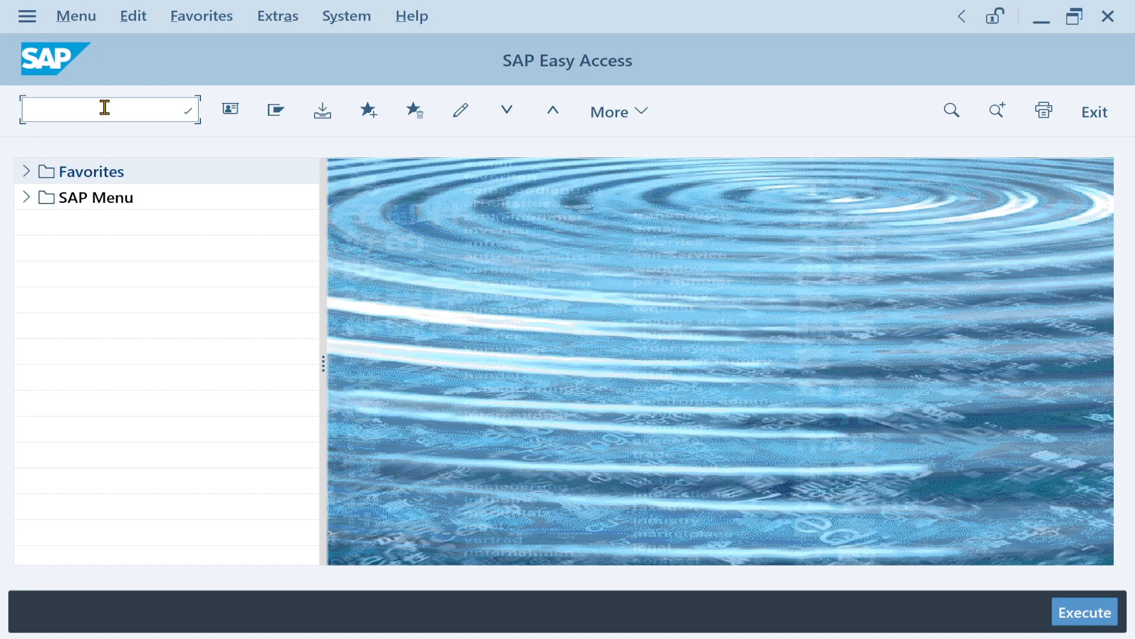
Look up fiscal year variant TG in transaction OB29, then leave the transaction.
type("OB29")
key("Return")
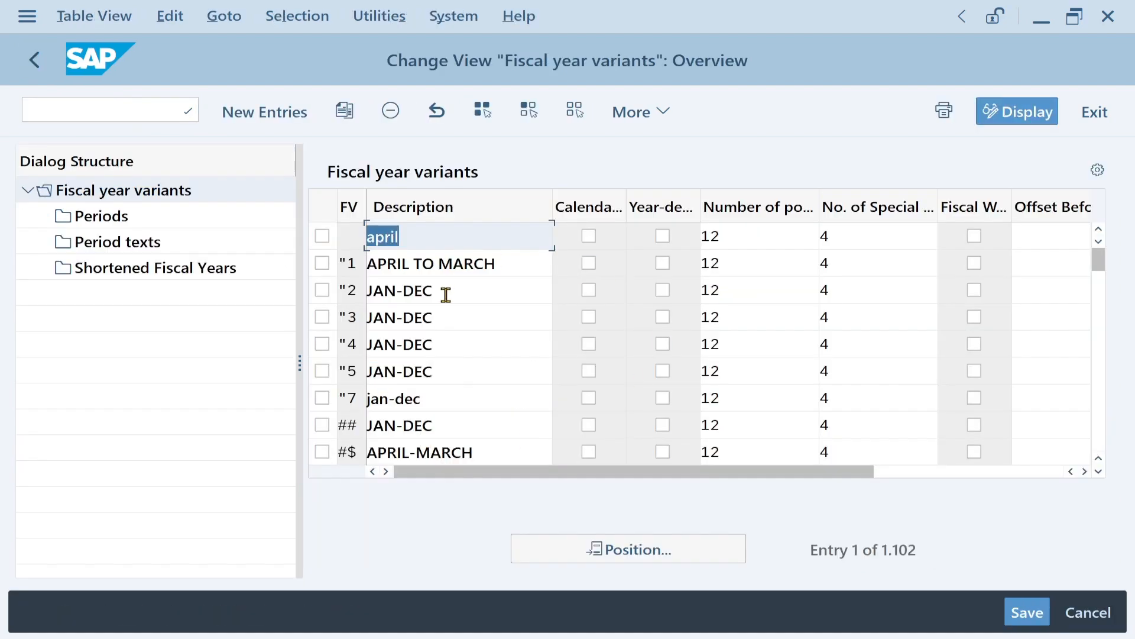
left_click(656, 547)
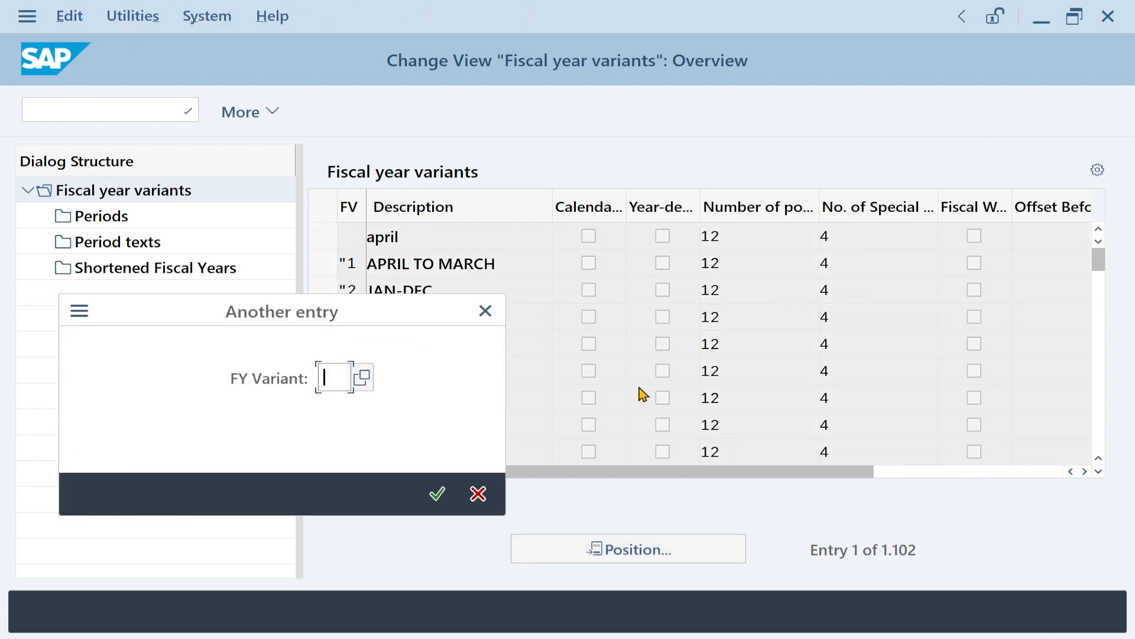
type("TG")
key("Return")
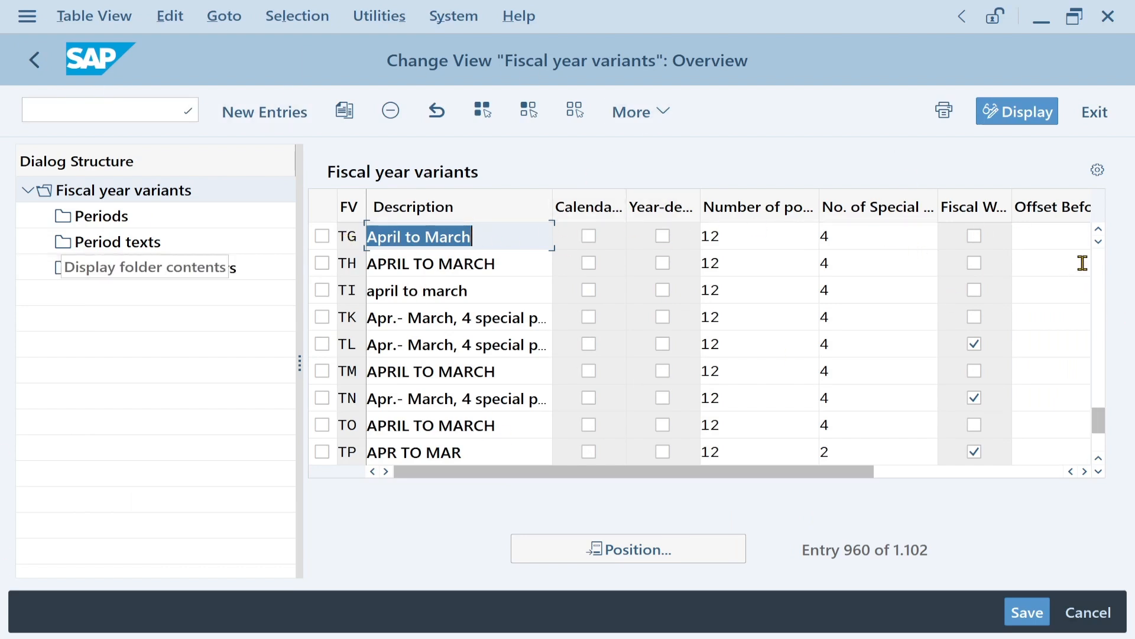
left_click(1095, 112)
Open Assign Company Code to a Fiscal Year Variant from the SPRO reference IMG, within the Financial Accounting ledger settings for fiscal year and posting periods.
left_click(83, 113)
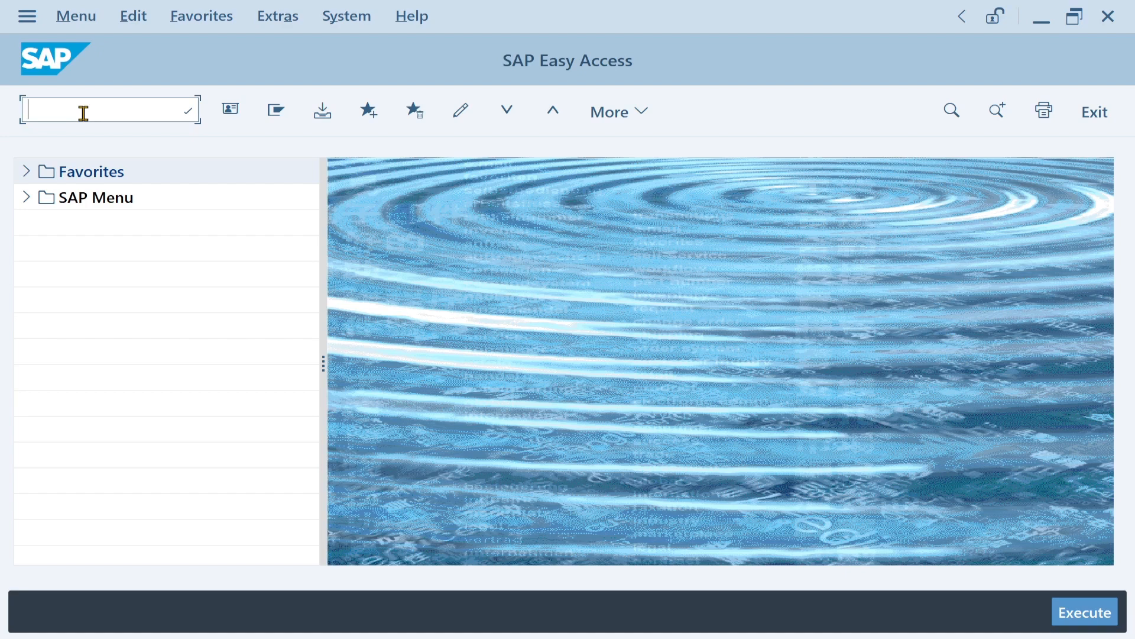
type("SPRO")
key("Return")
left_click(349, 118)
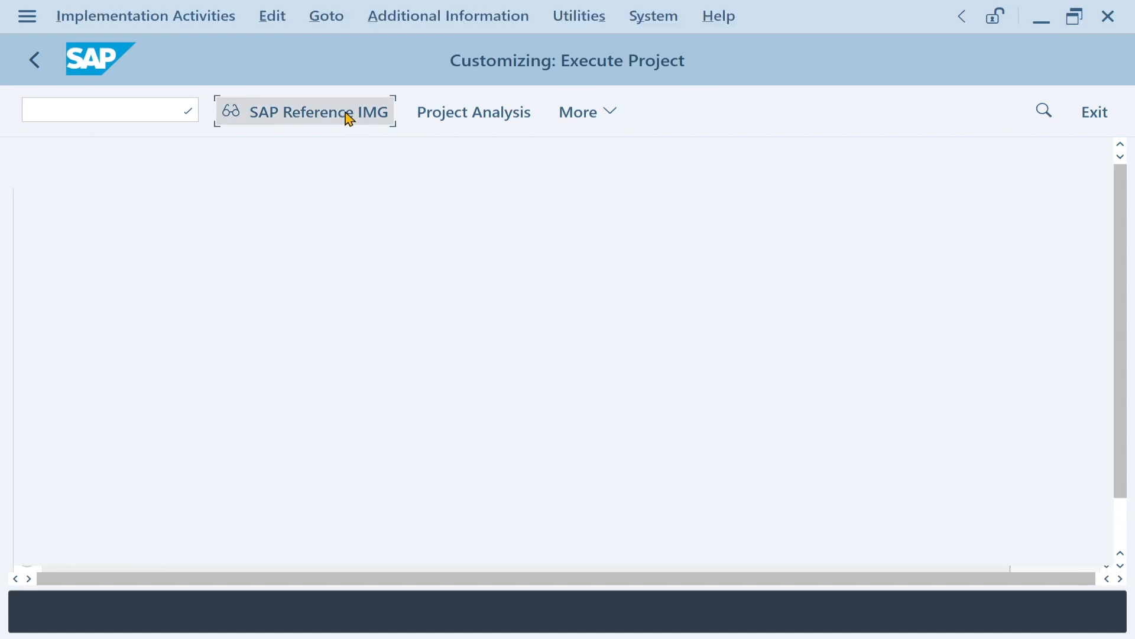
left_click(72, 435)
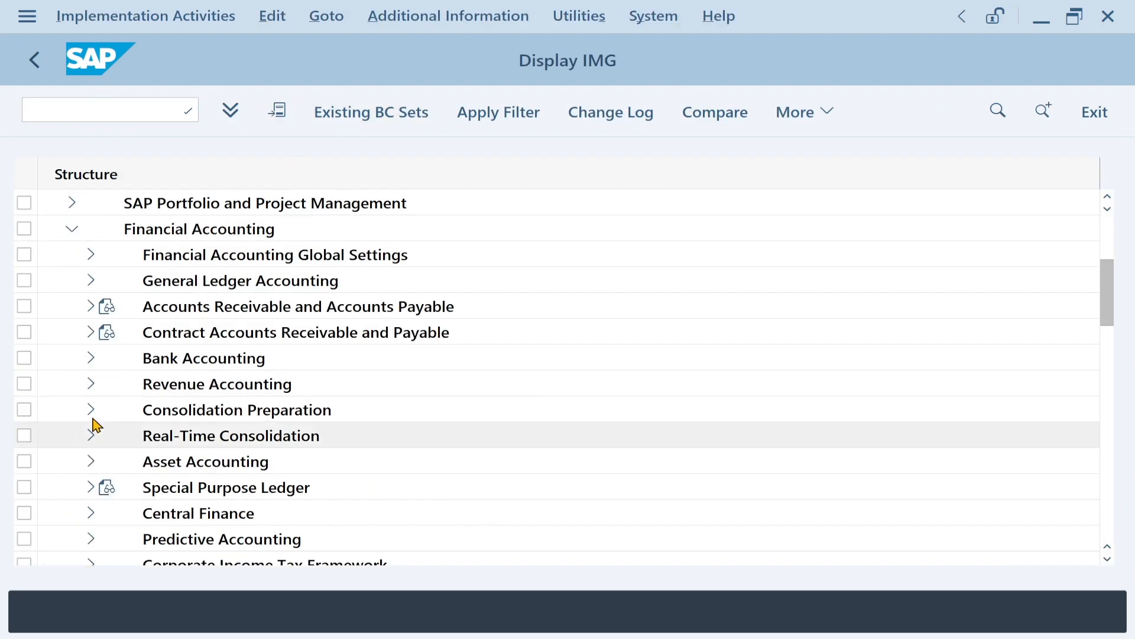
left_click(92, 256)
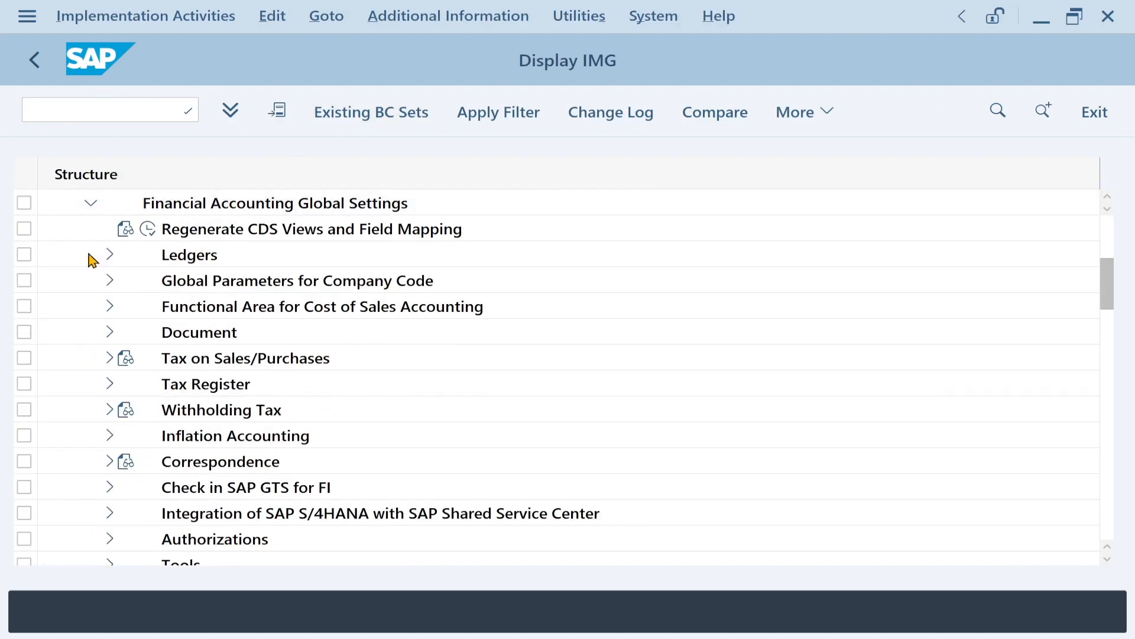
left_click(107, 256)
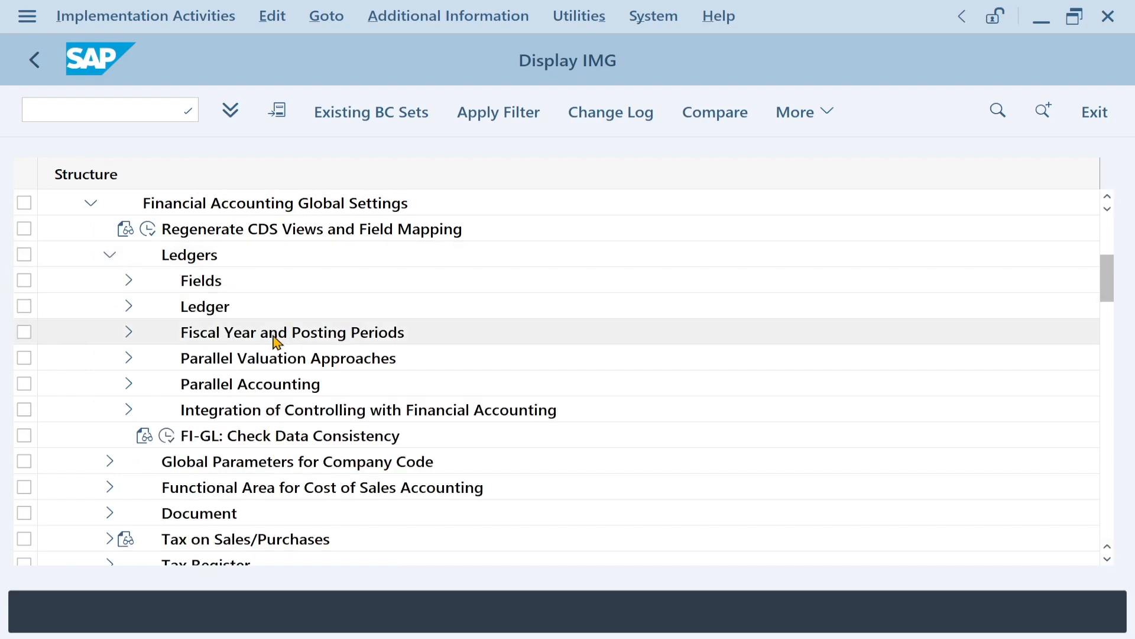
left_click(127, 332)
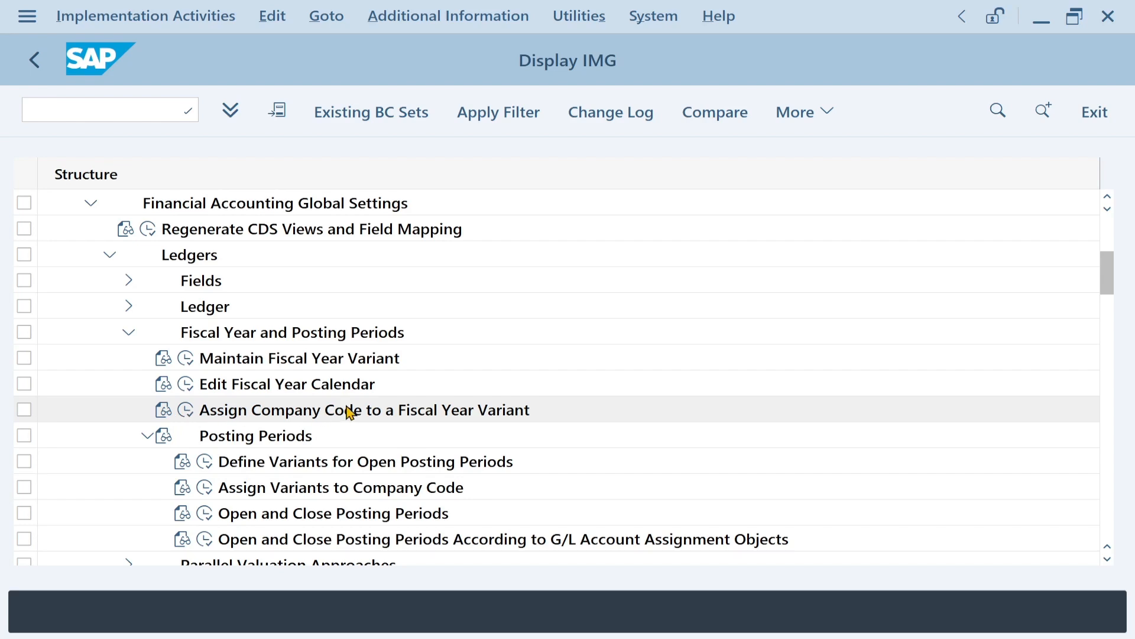
left_click(189, 412)
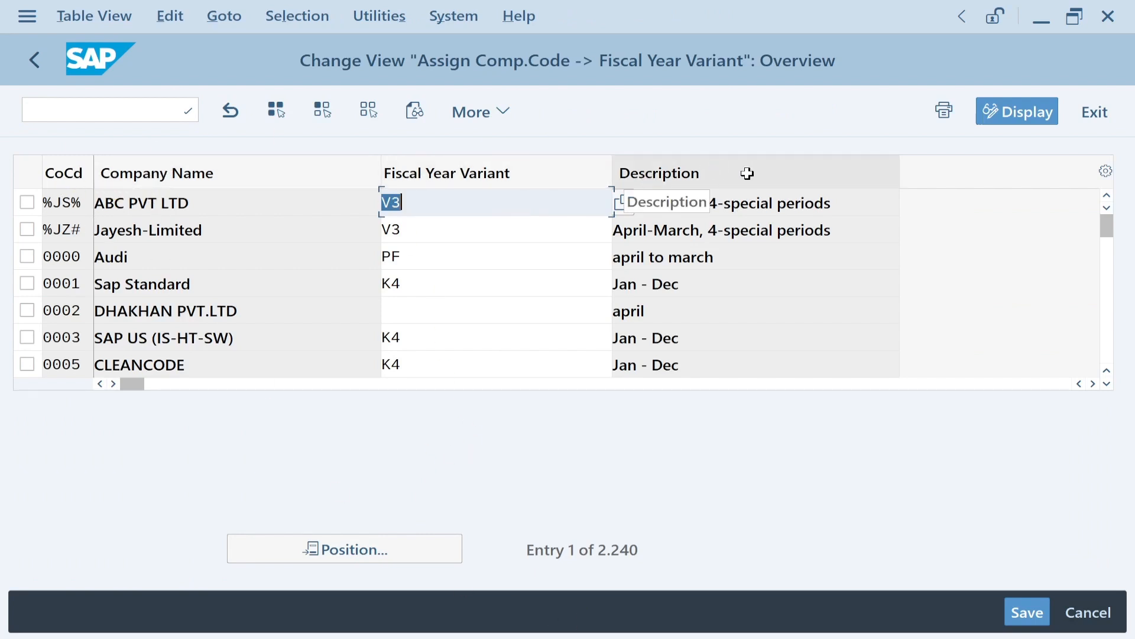
Assign fiscal year variant TG to company code INTA, save it under the proposed customizing request, and return to SAP Easy Access.
left_click(349, 550)
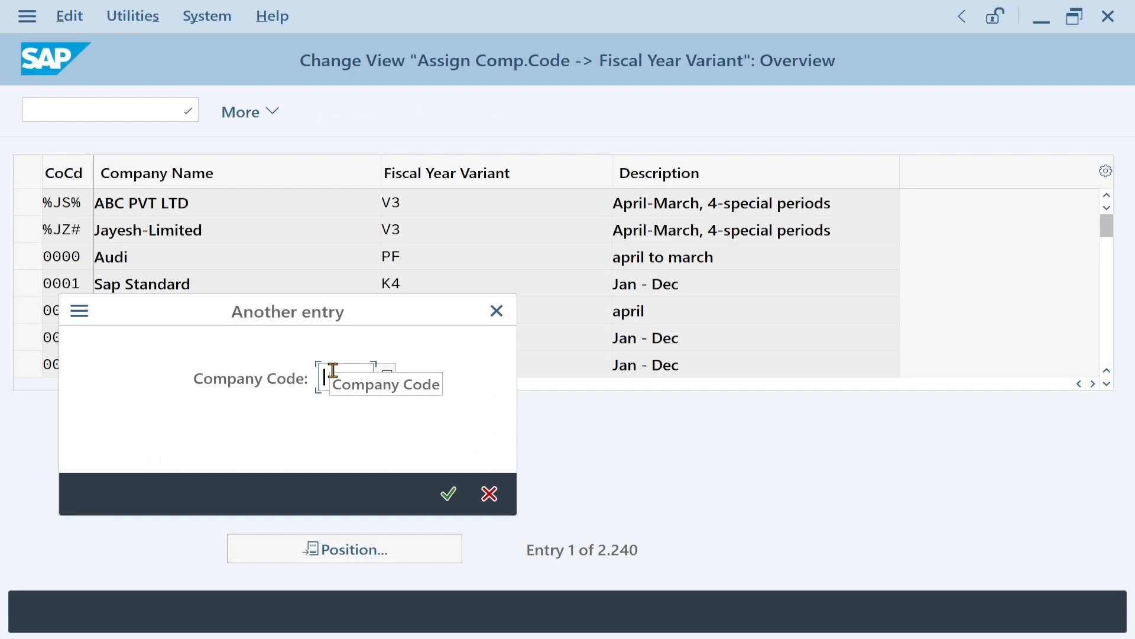
type("INTA")
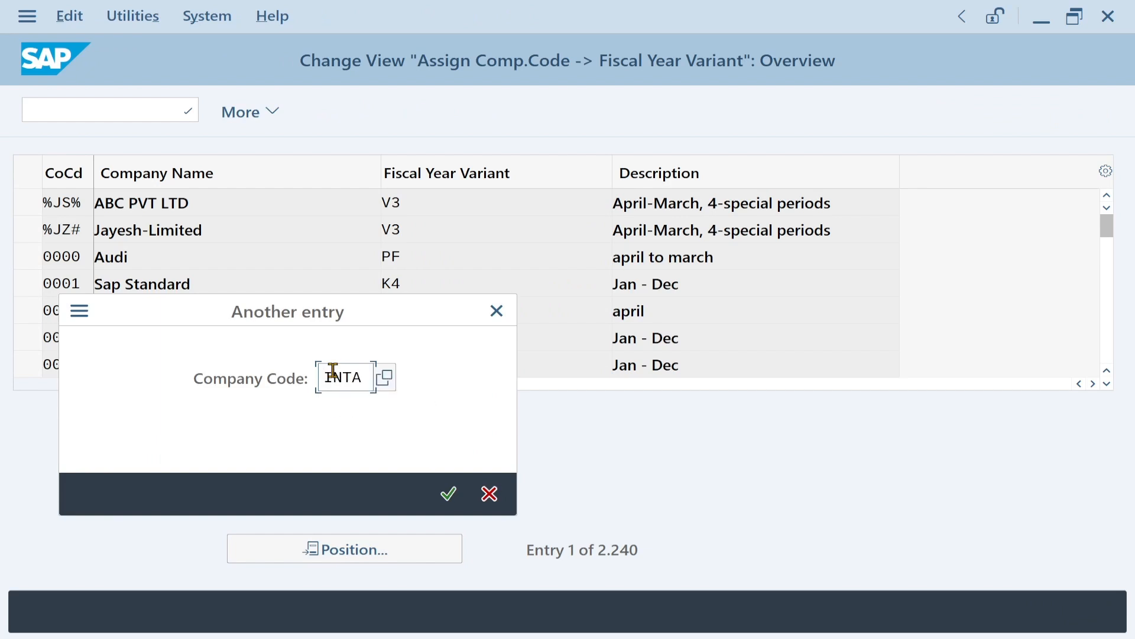
key("Return")
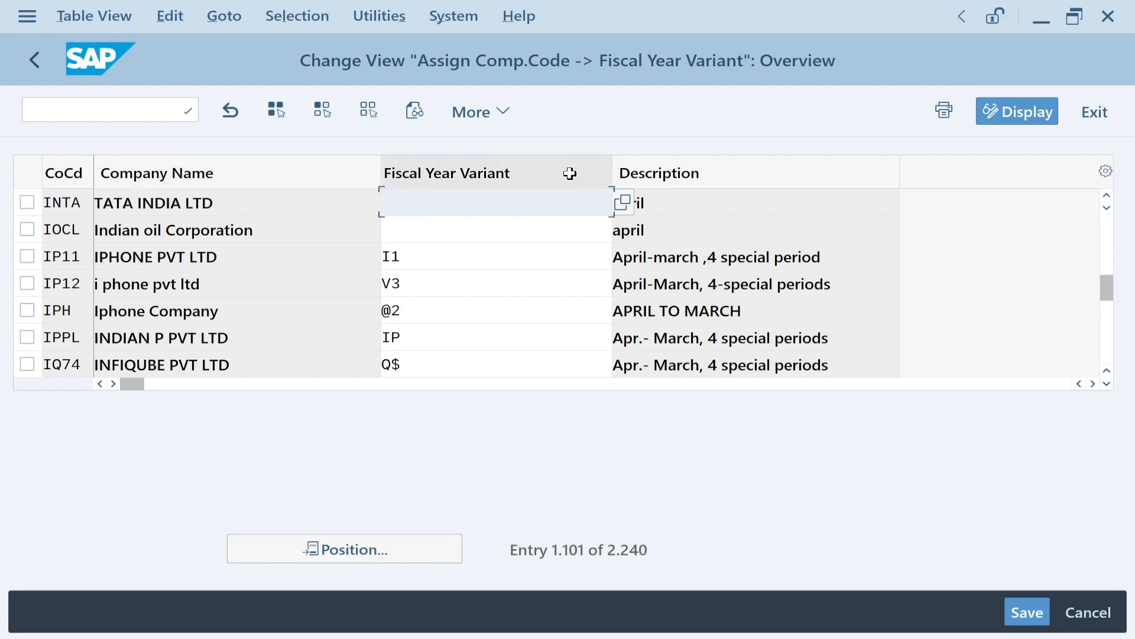
left_click(530, 194)
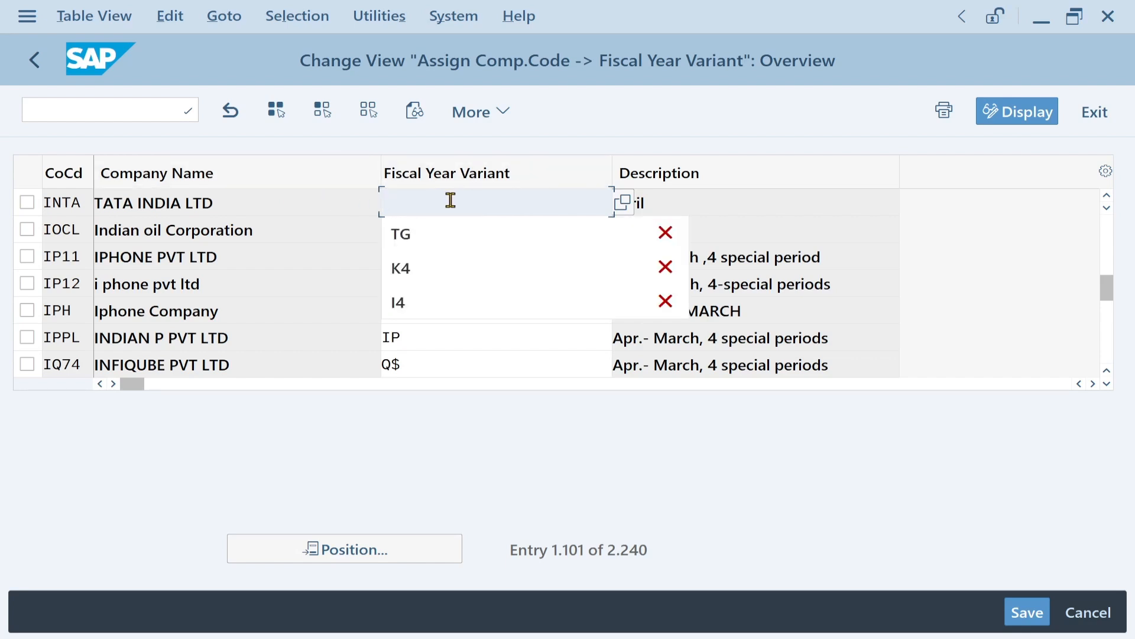
type("TG")
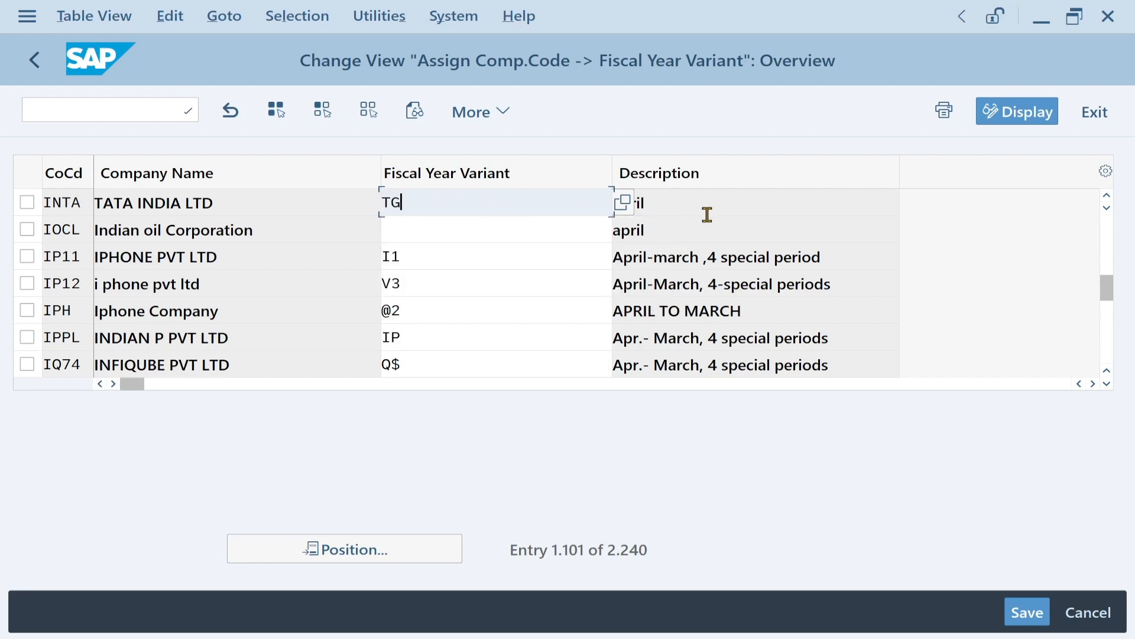
left_click(1029, 616)
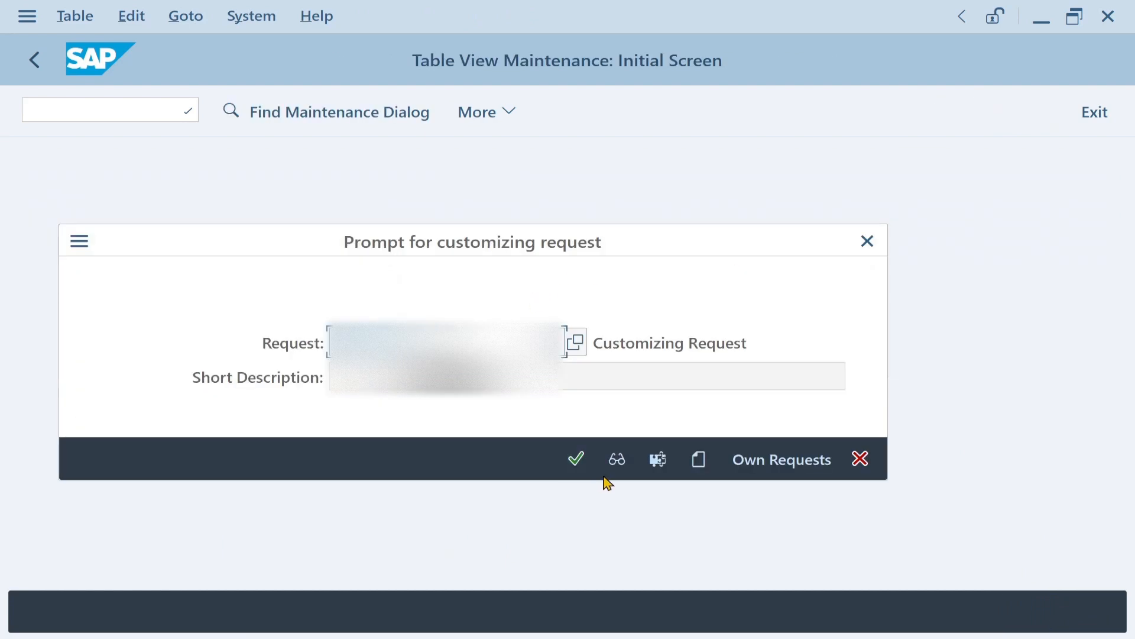
left_click(576, 458)
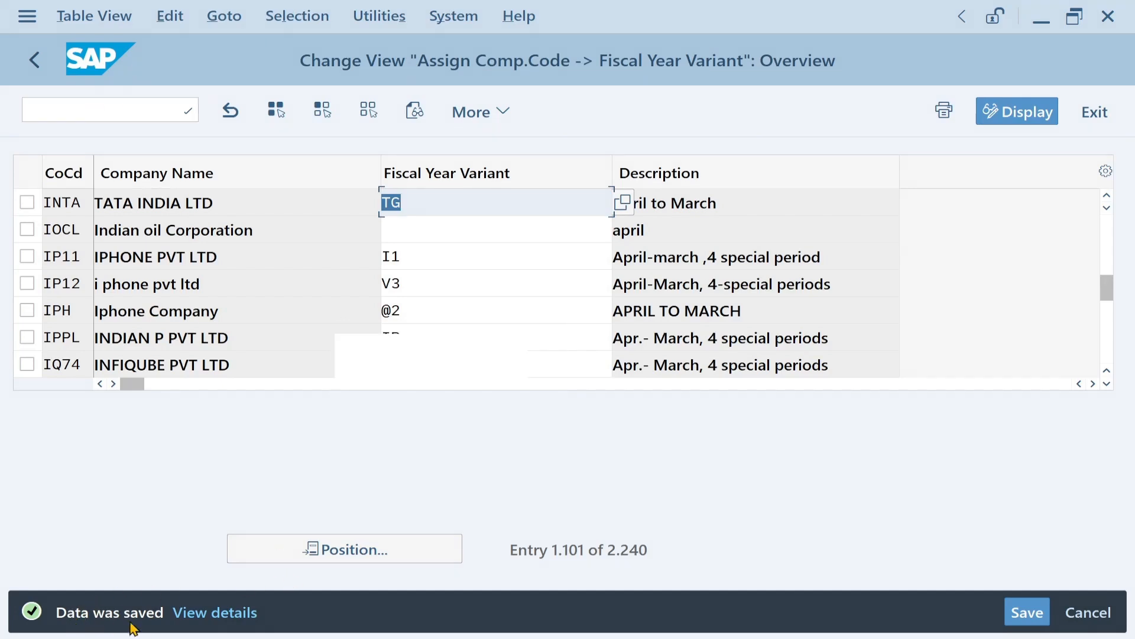
left_click(31, 62)
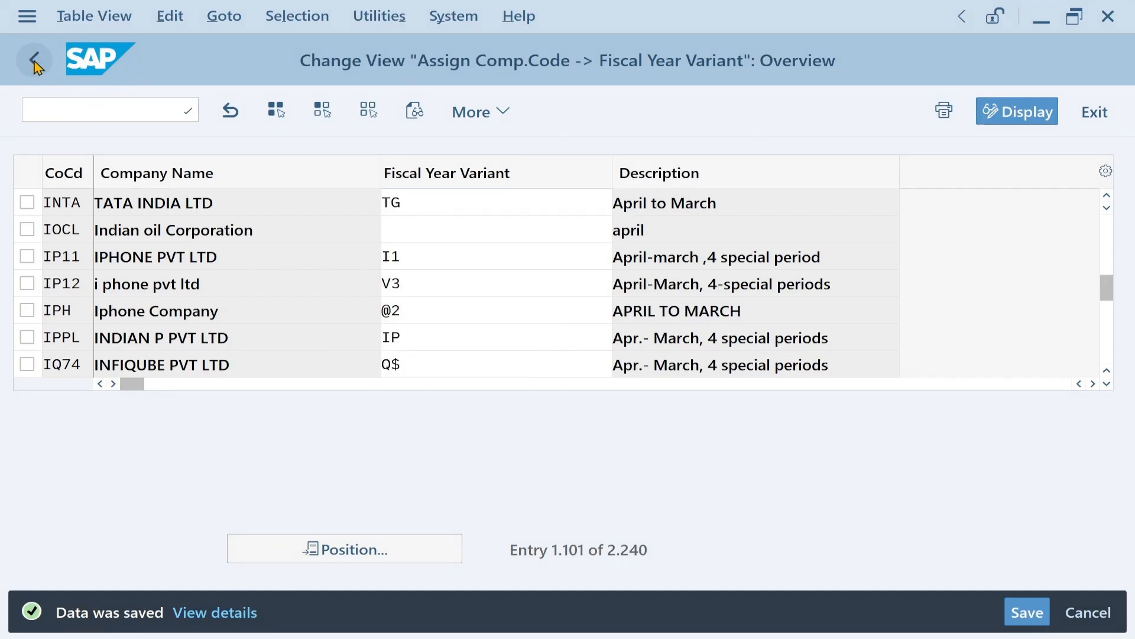
left_click(33, 64)
left_click(36, 64)
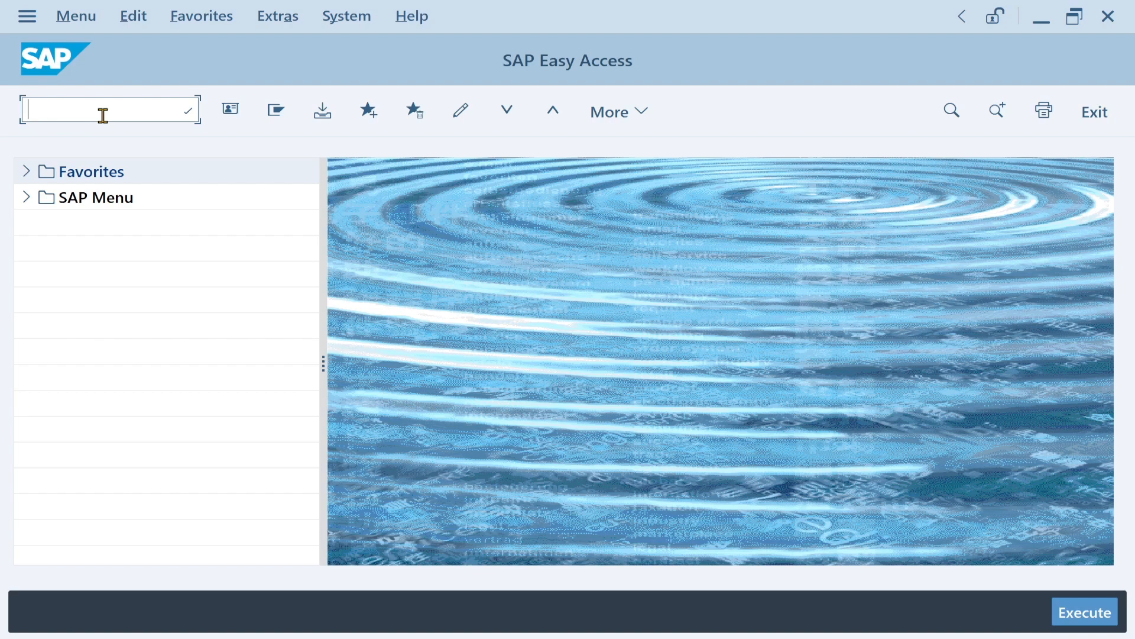
Check the fiscal year variant assignment of company code INTA in transaction OB37 and exit.
type("OB37")
key("Return")
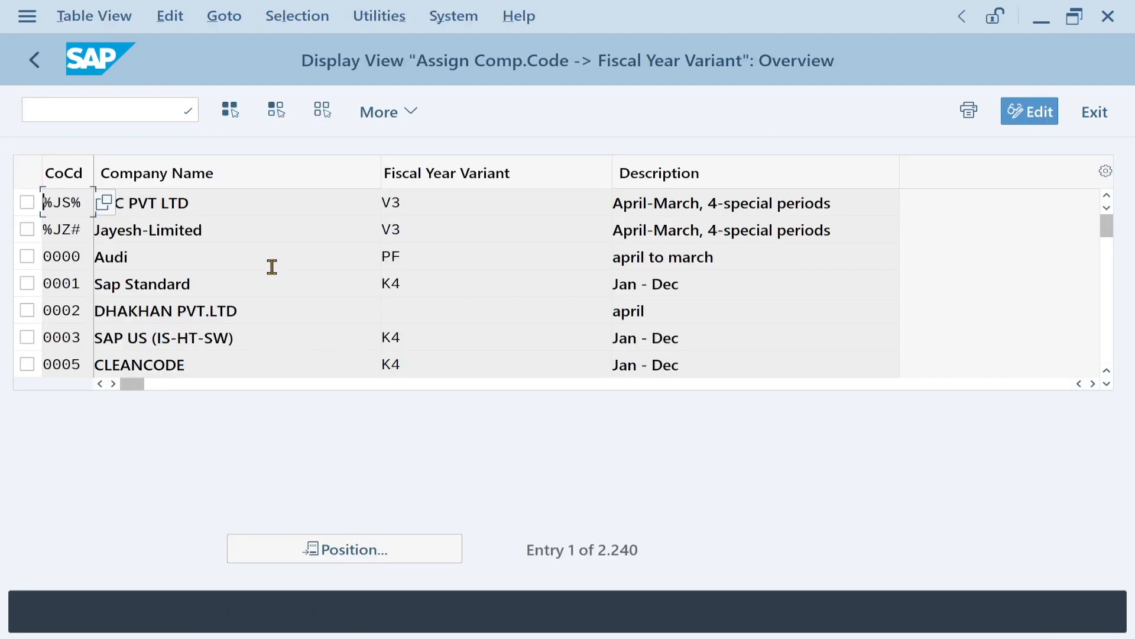
left_click(392, 550)
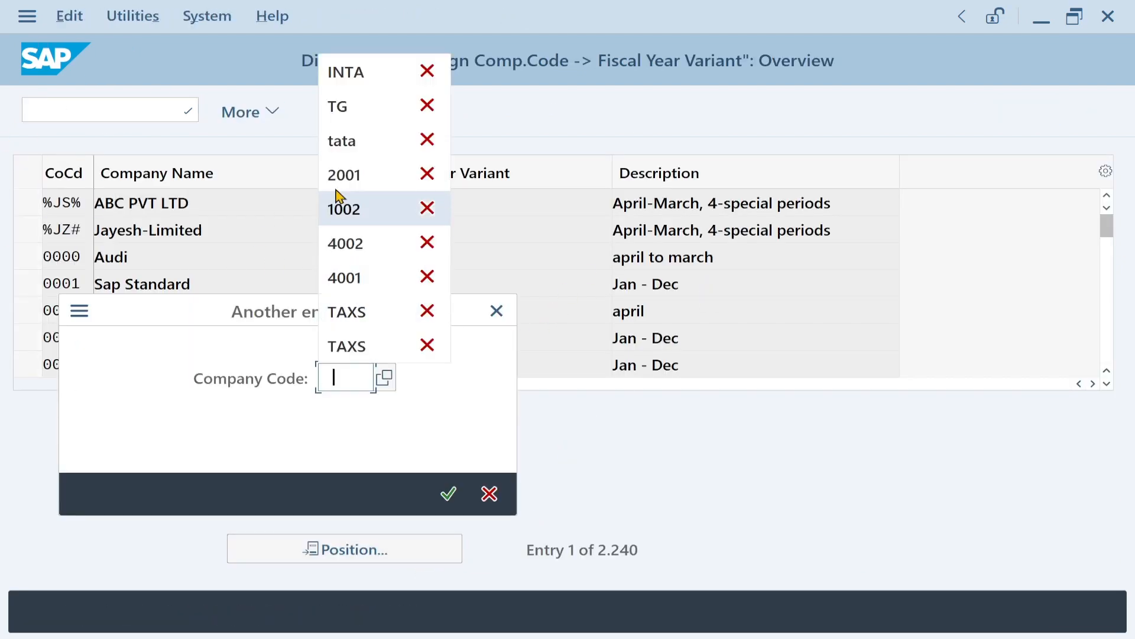
type("INTA")
key("Return")
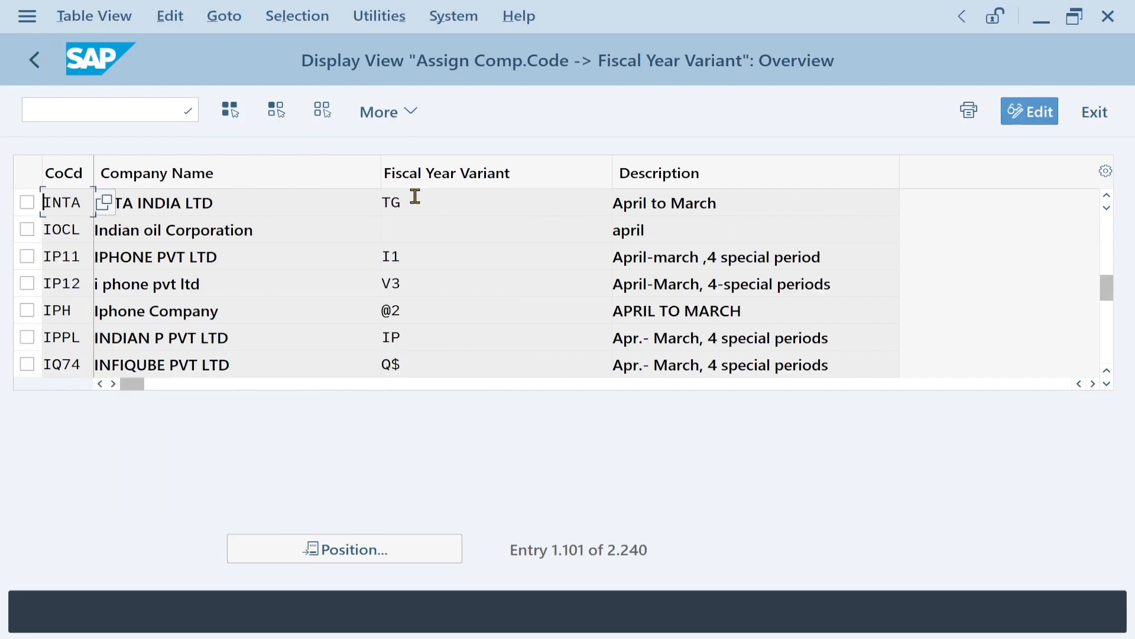
key("Tab")
left_click_drag(76, 204, 86, 109)
left_click(1107, 123)
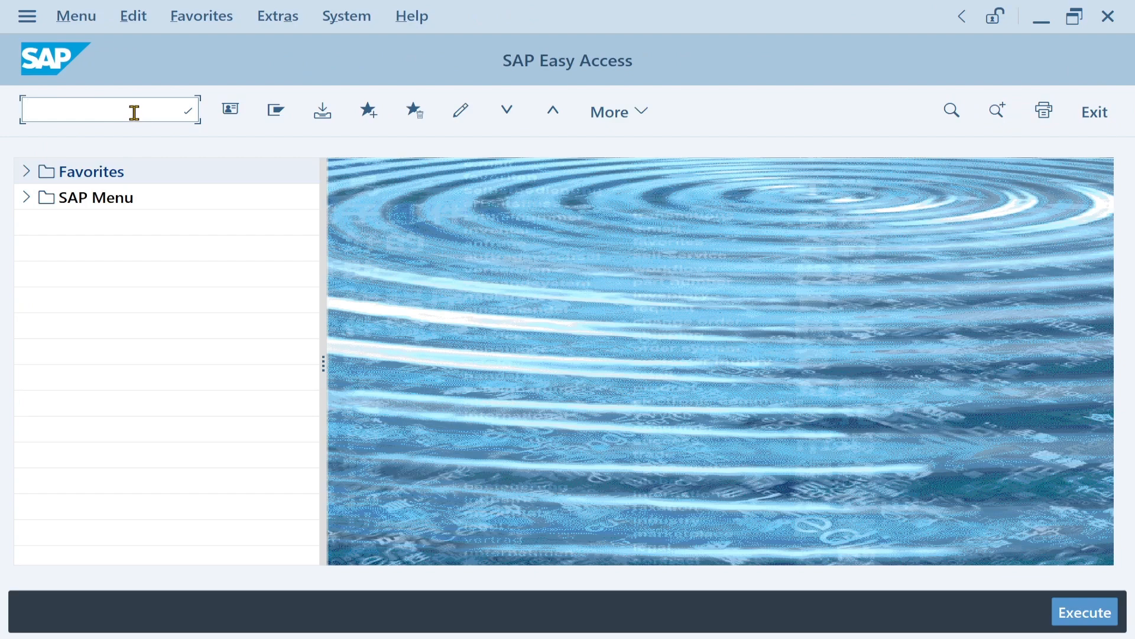
View Define Variants for Open Posting Periods through the SPRO reference IMG and return to SAP Easy Access.
type("SPRO")
key("Return")
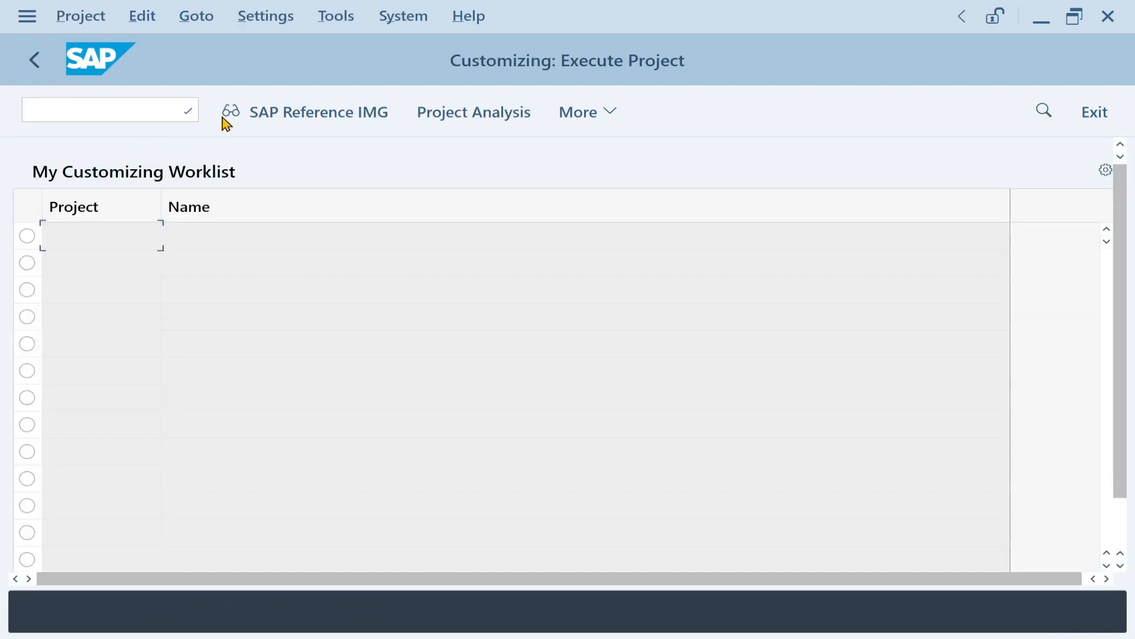
left_click(355, 125)
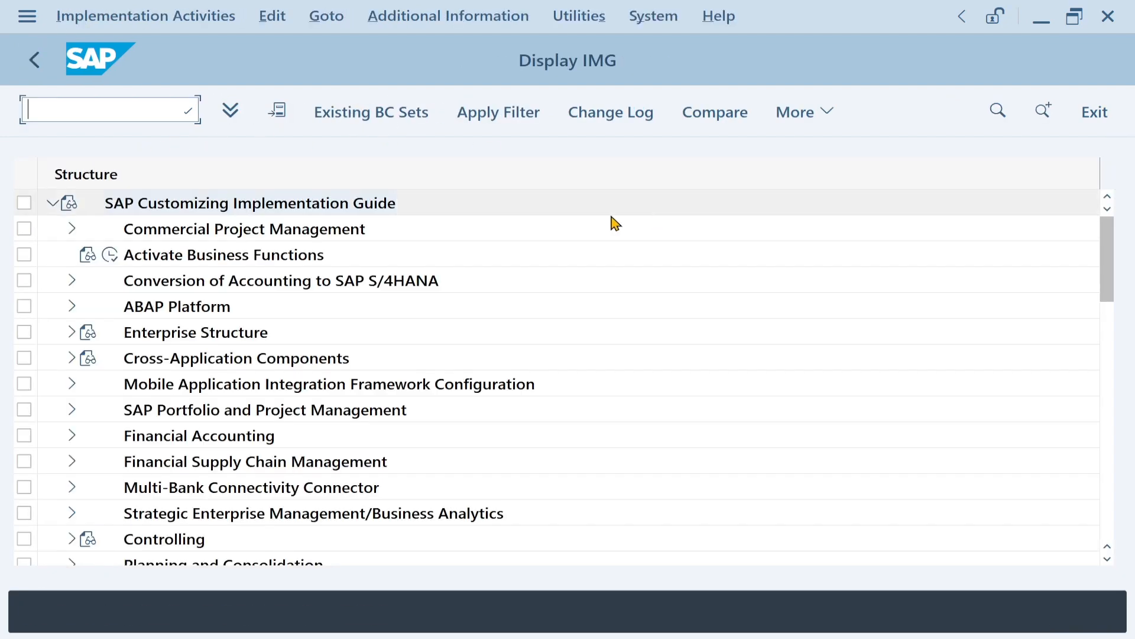
left_click(73, 438)
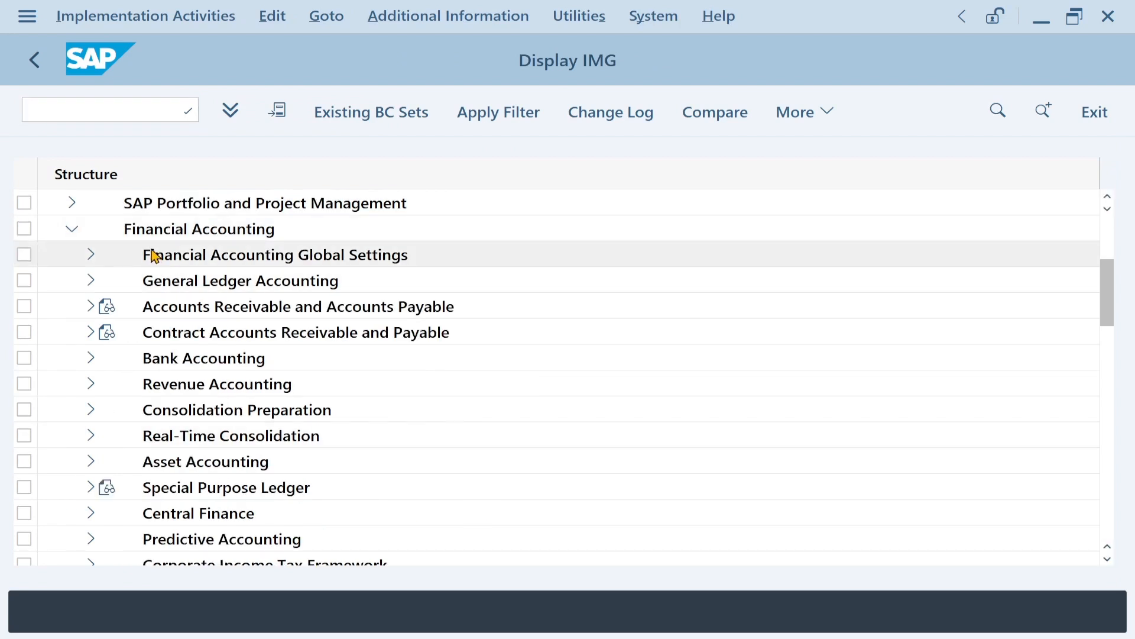
left_click(92, 255)
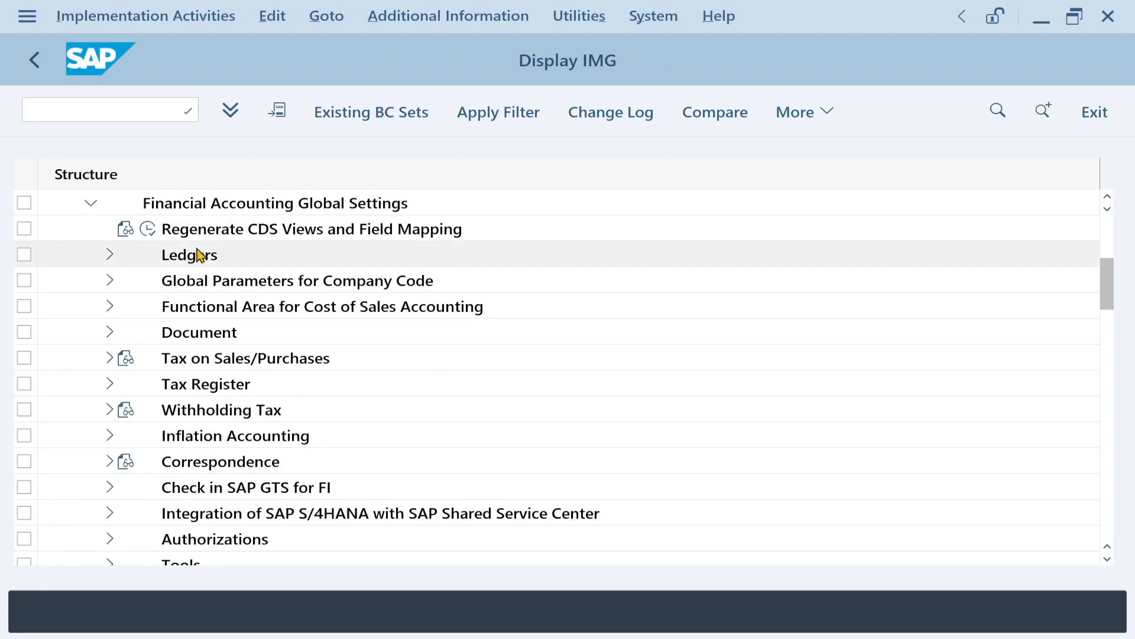
left_click(110, 257)
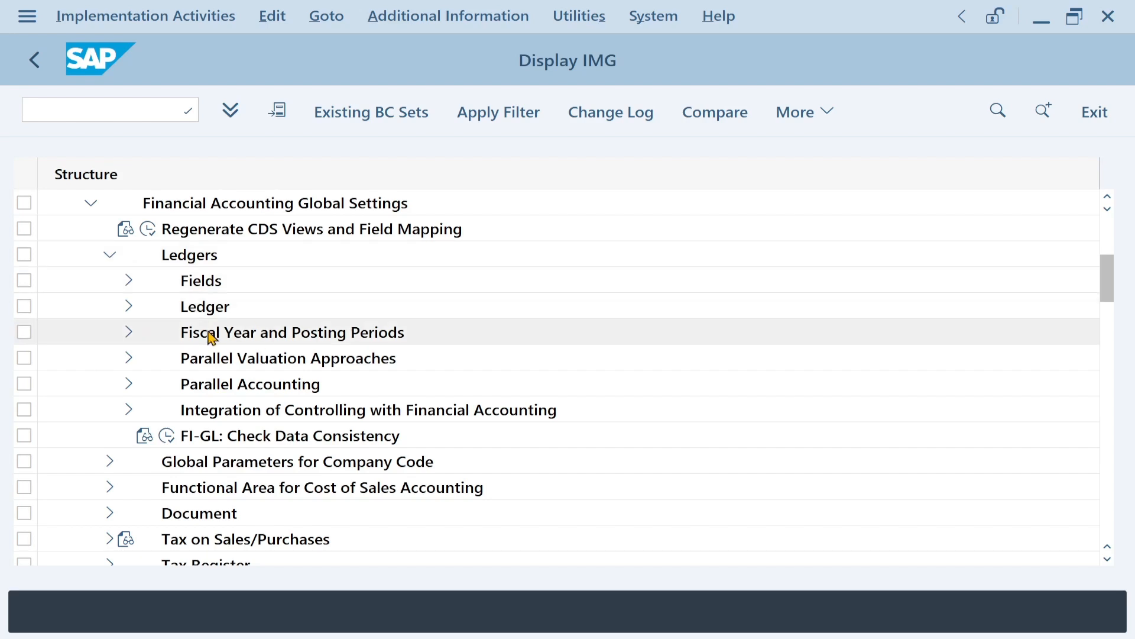
left_click(129, 333)
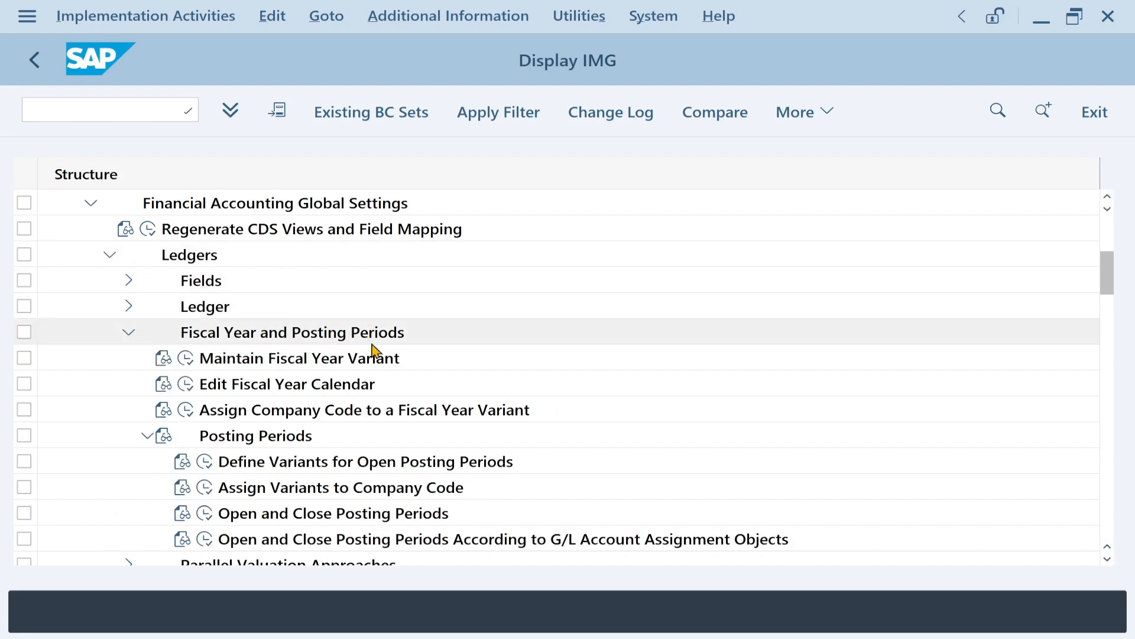
scroll(375, 284, "down", 2)
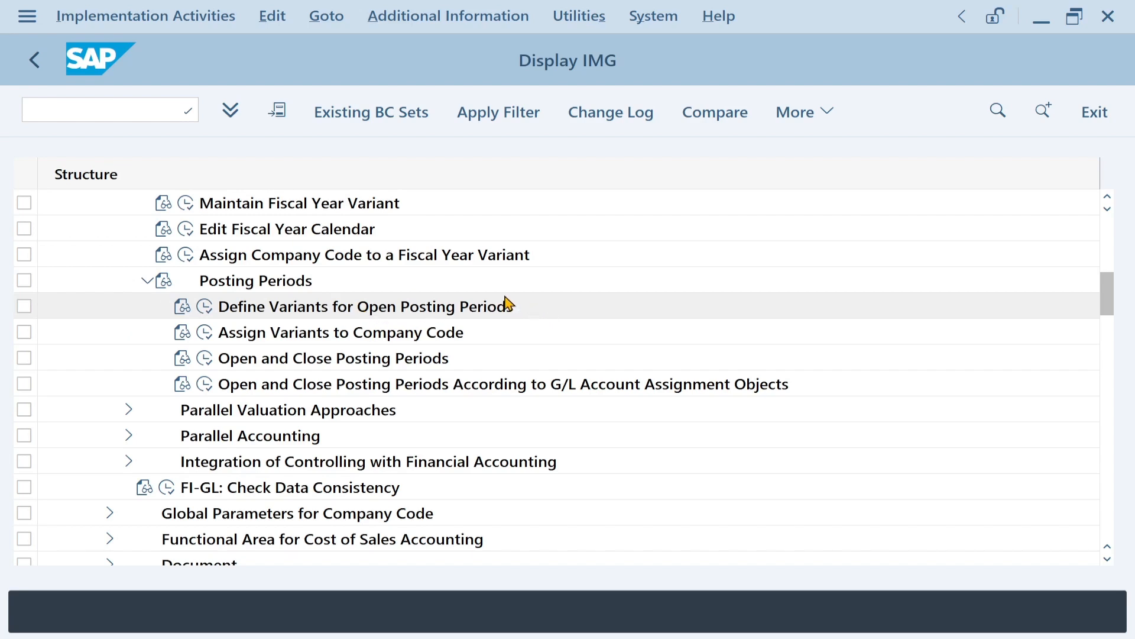
left_click(205, 308)
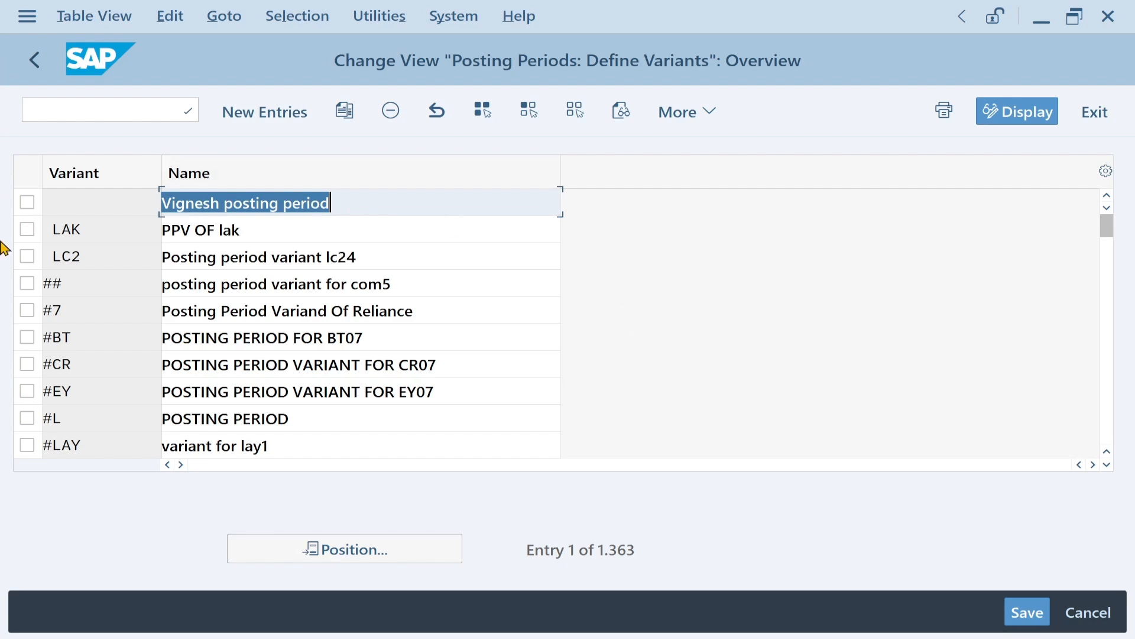
left_click(1093, 118)
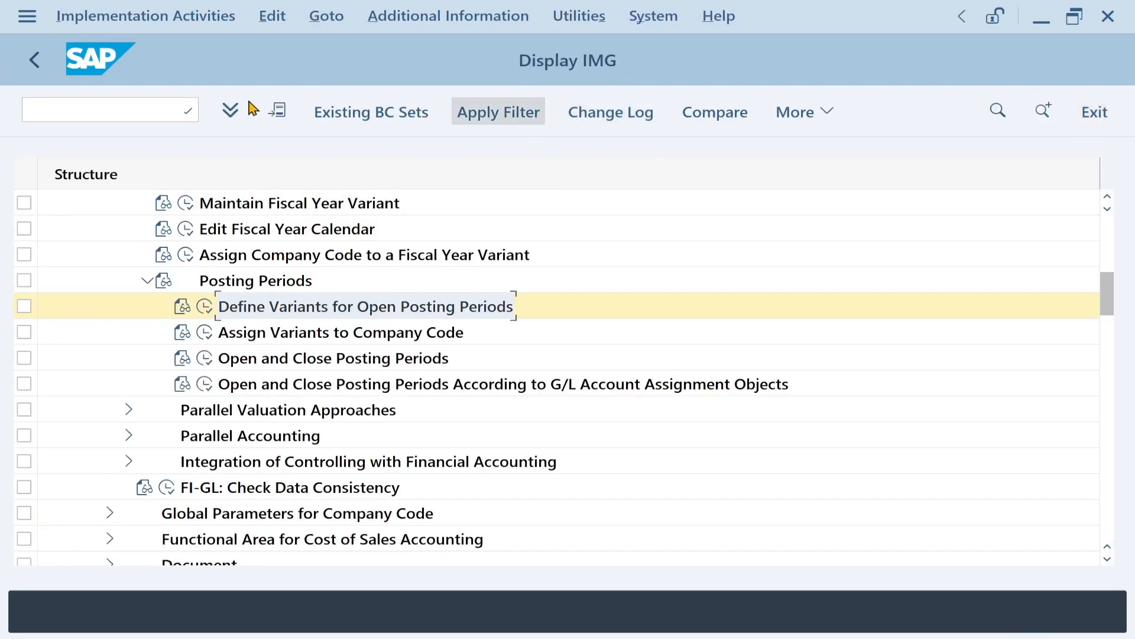
left_click(34, 59)
left_click(34, 59)
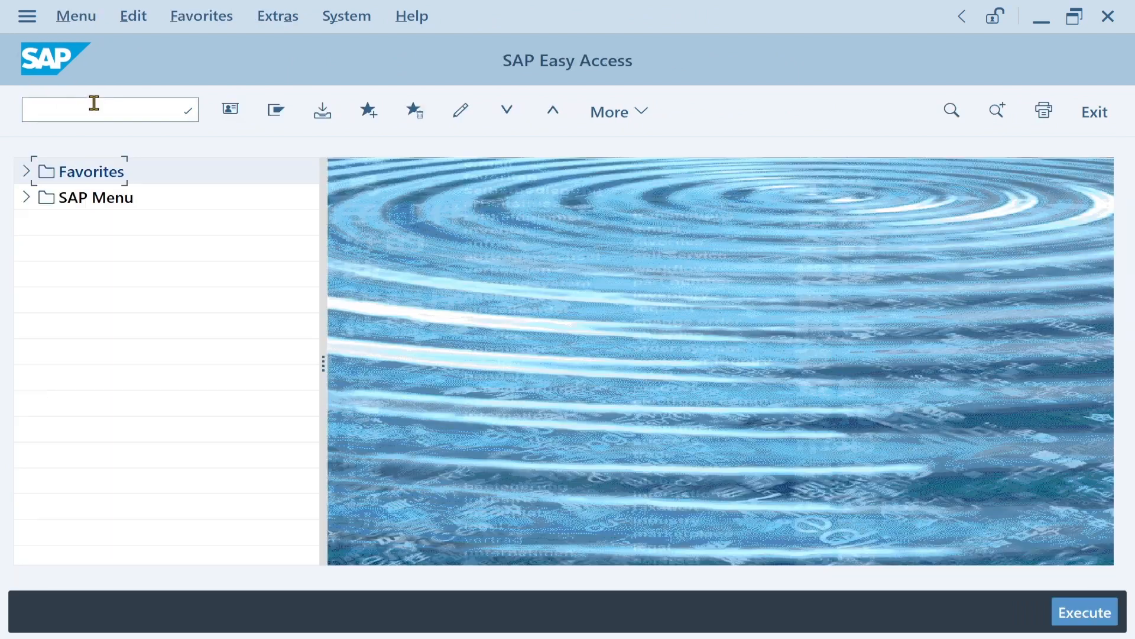
Create a new posting period variant INTA with the name "PPV for INTA" in transaction OBBO.
type("OBBO")
key("Return")
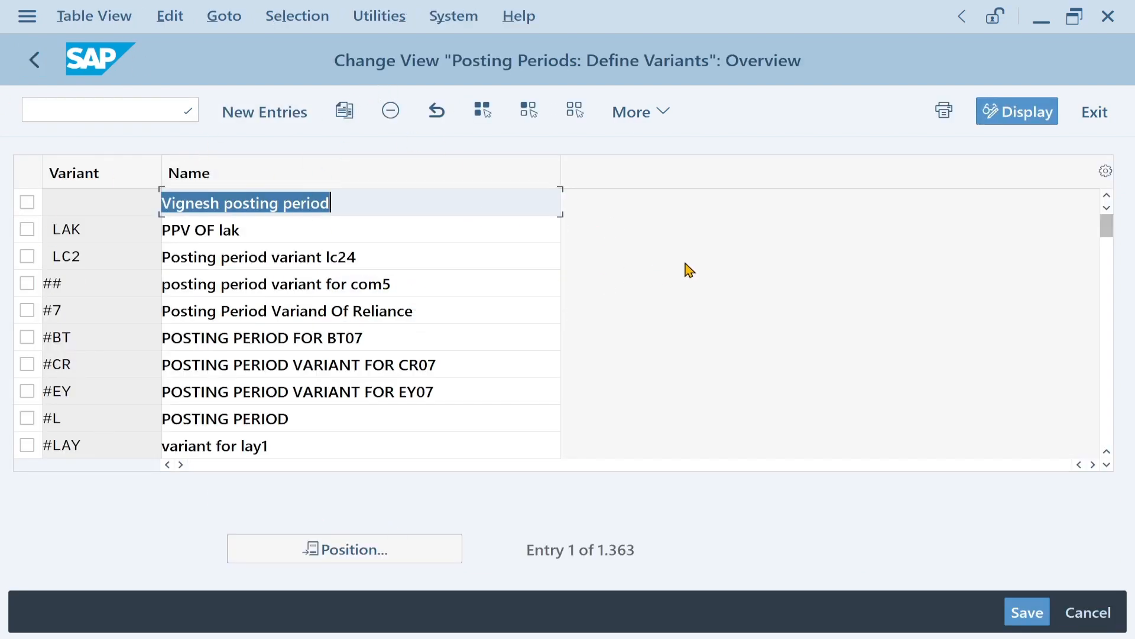
left_click(285, 123)
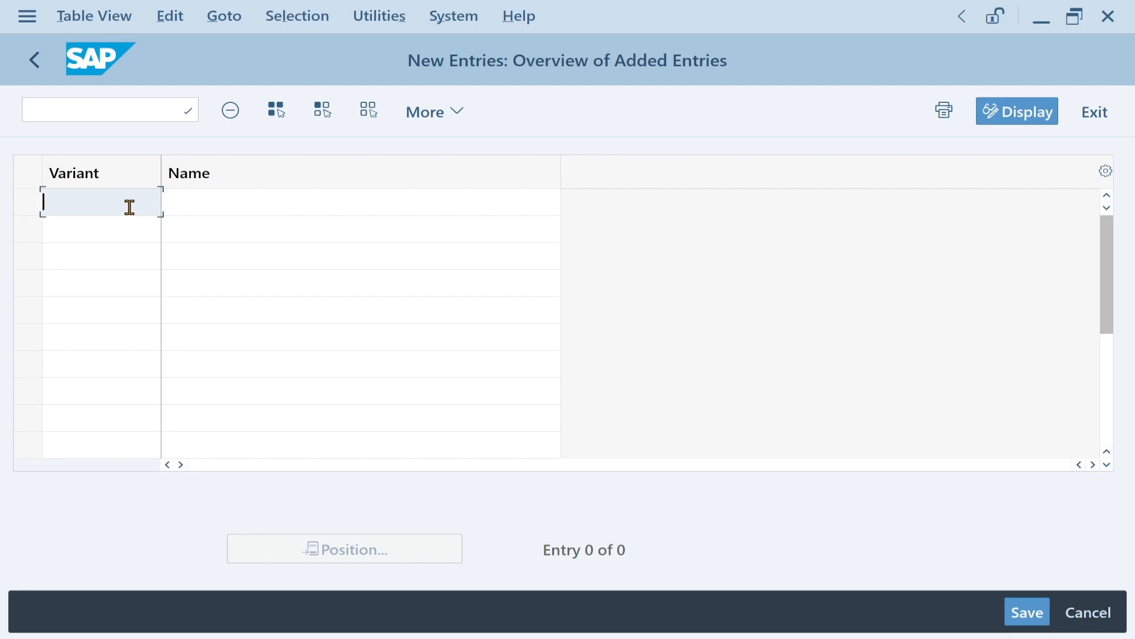
type("INTA")
left_click(256, 203)
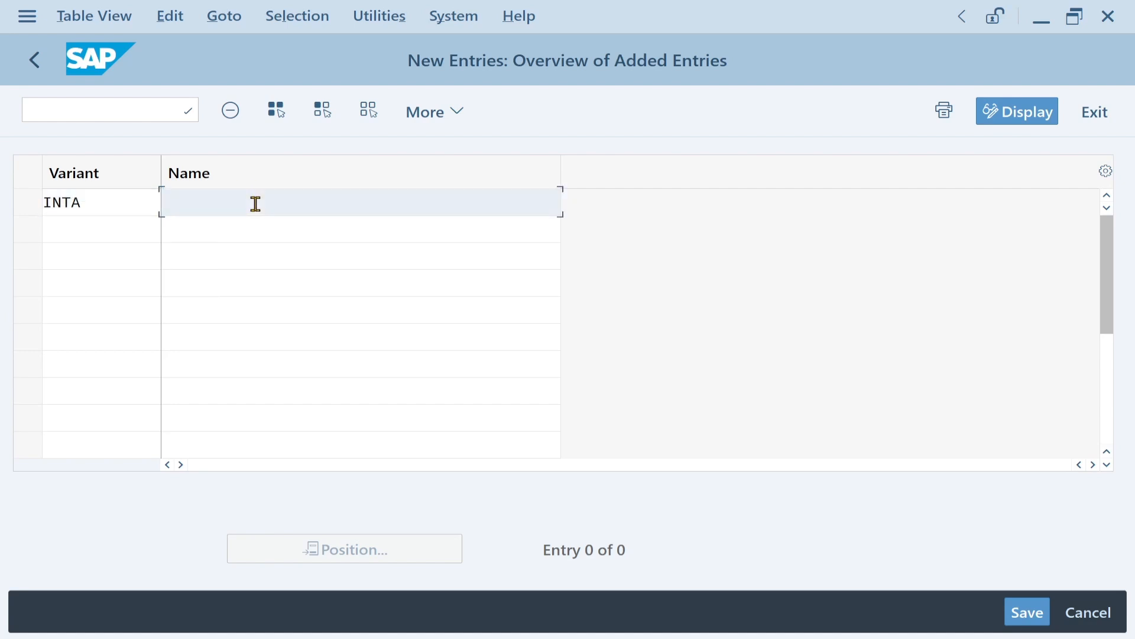
type("PPV")
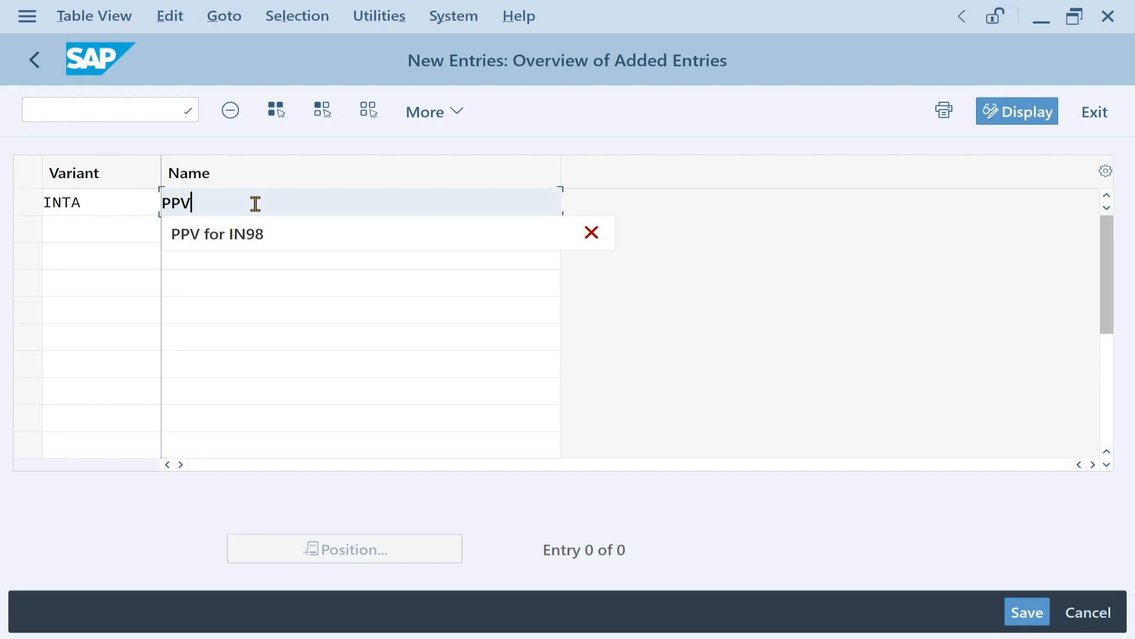
type(" for INTA")
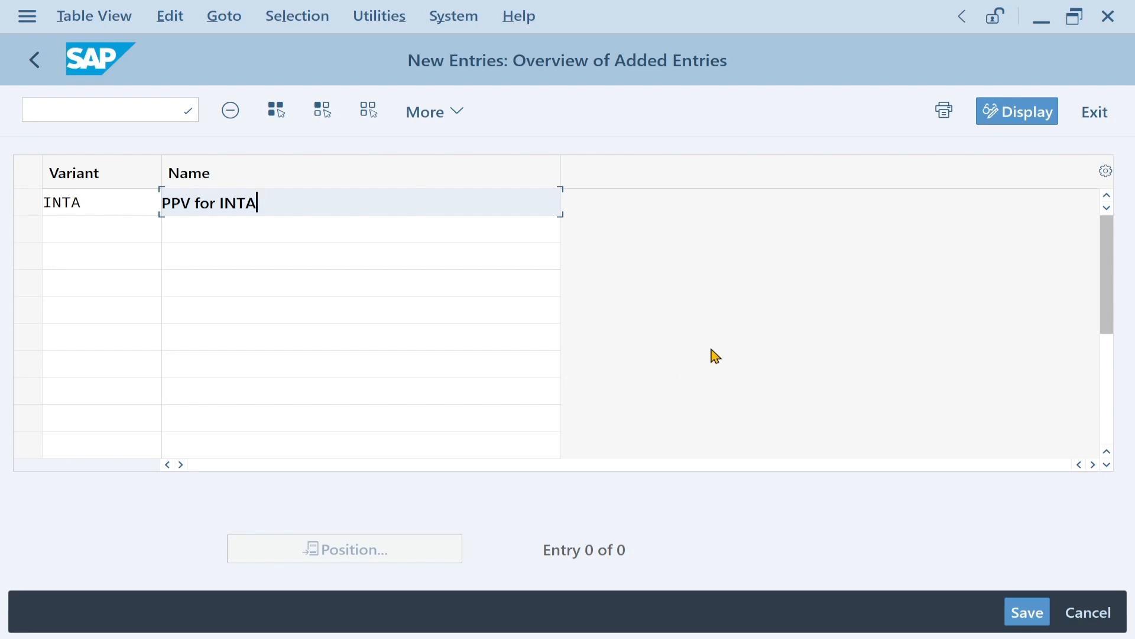
Save the new posting period variant under the customizing request and return to SAP Easy Access.
left_click(1035, 605)
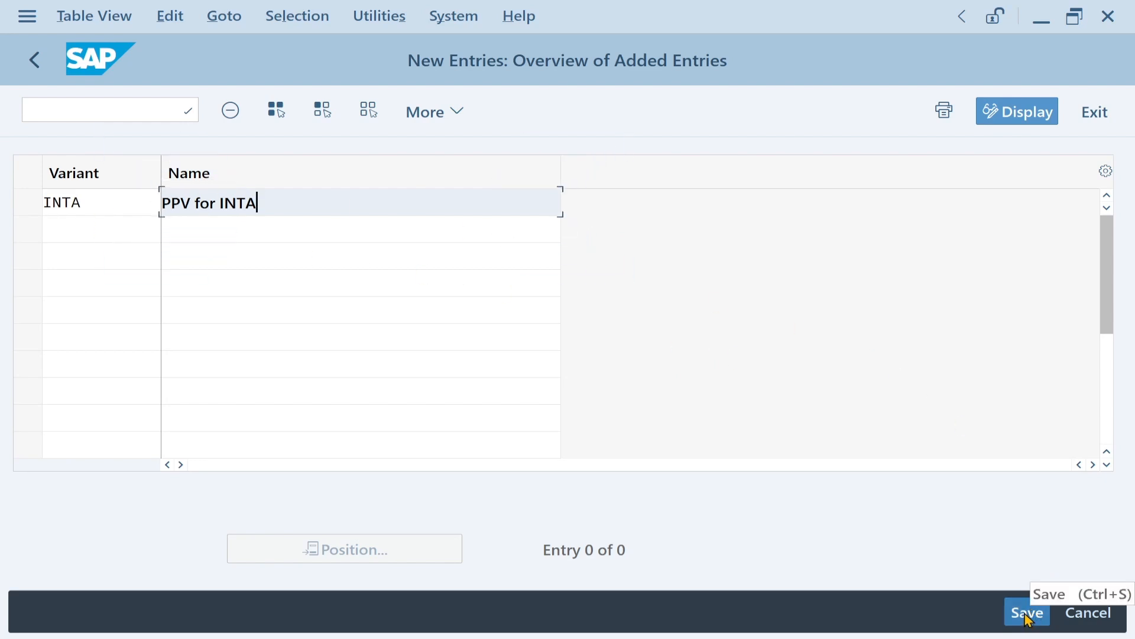
left_click(1032, 615)
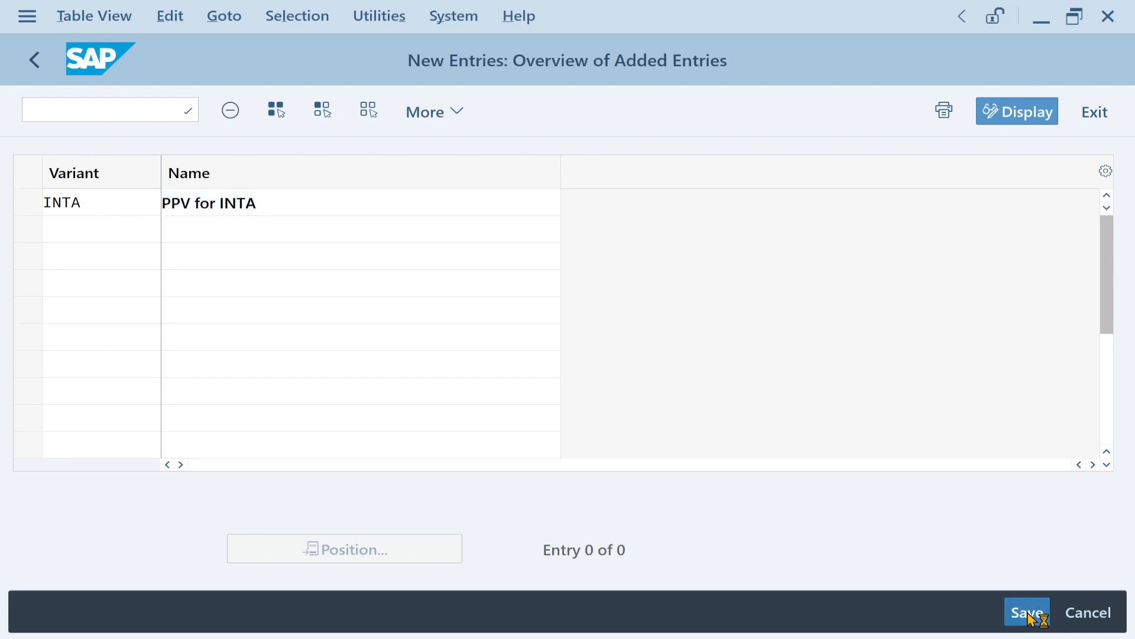
key("Delete")
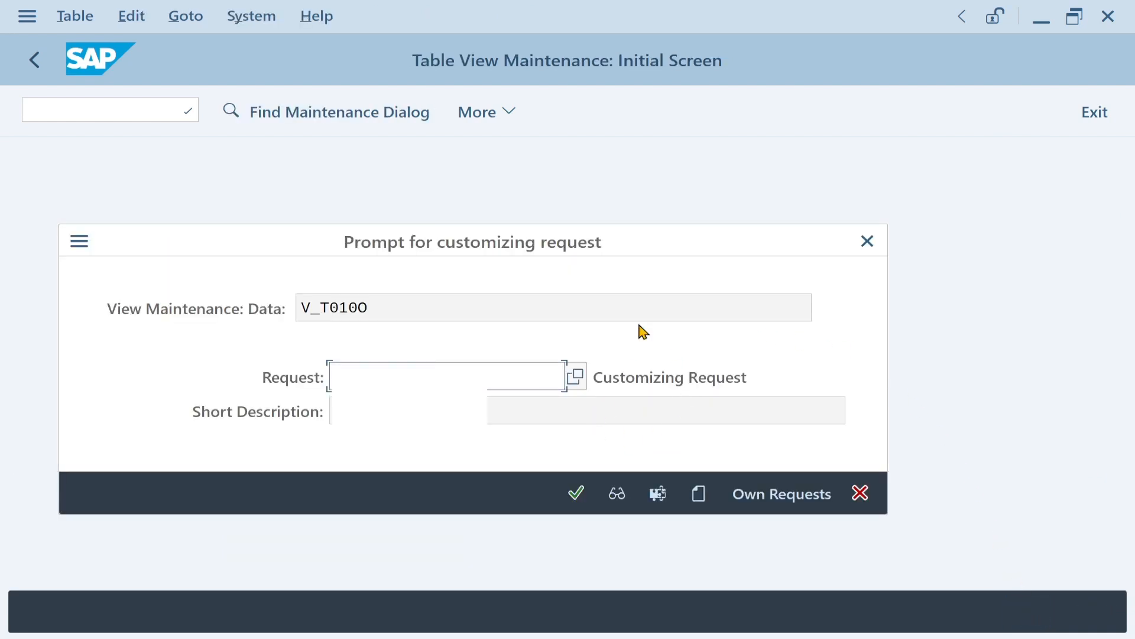
left_click(578, 497)
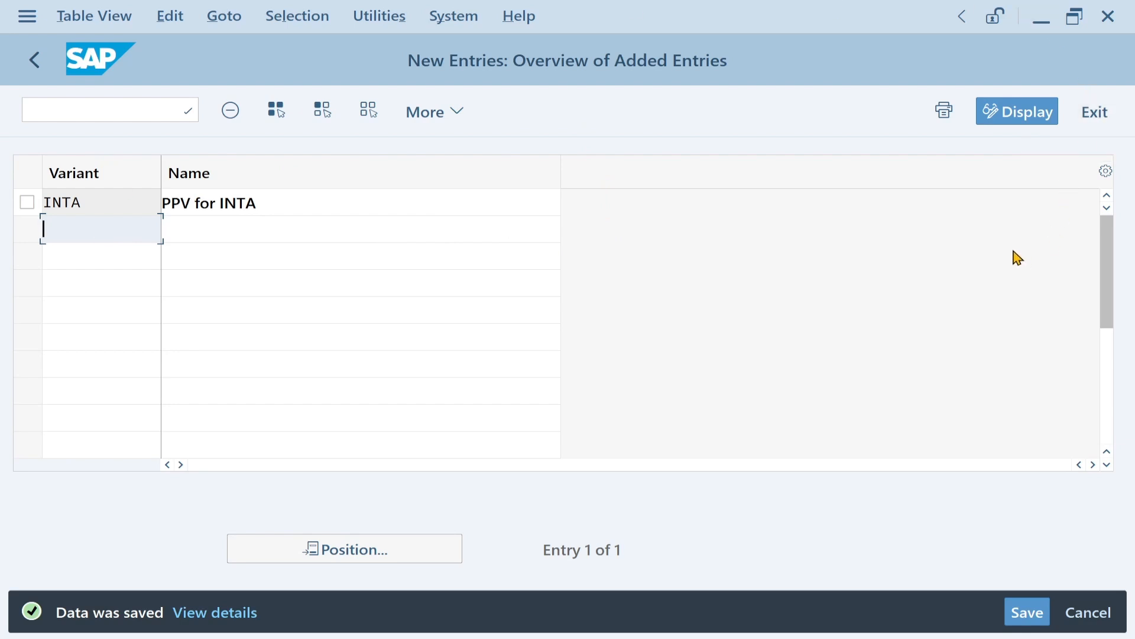
left_click(1093, 118)
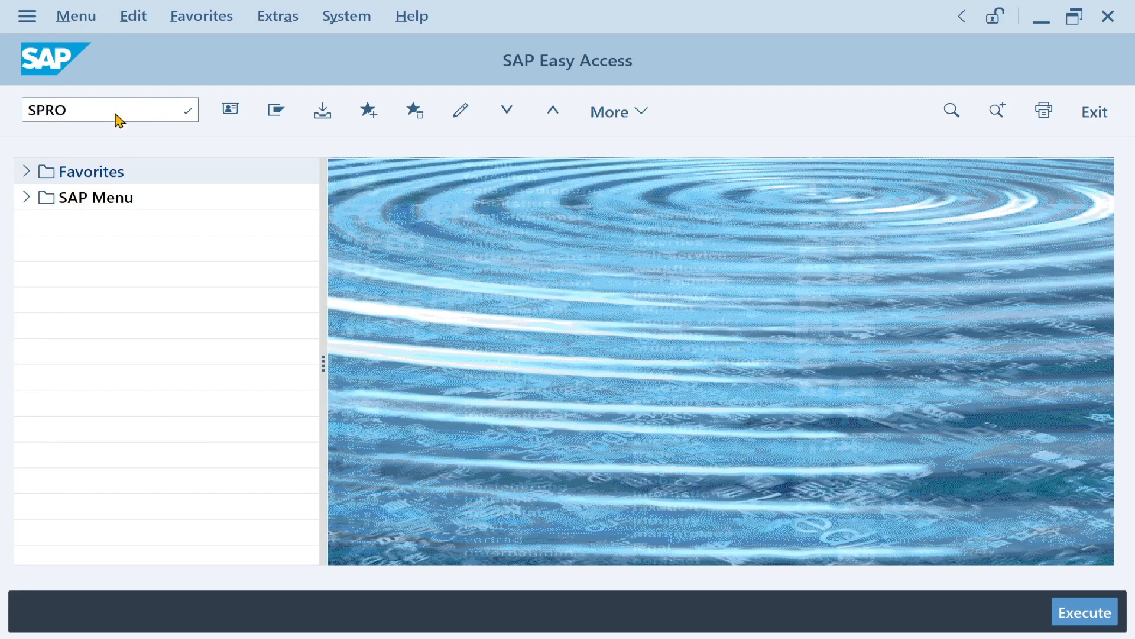
Open Assign Variants to Company Code from the SPRO reference IMG, within the Financial Accounting posting period settings.
key("Return")
left_click(288, 118)
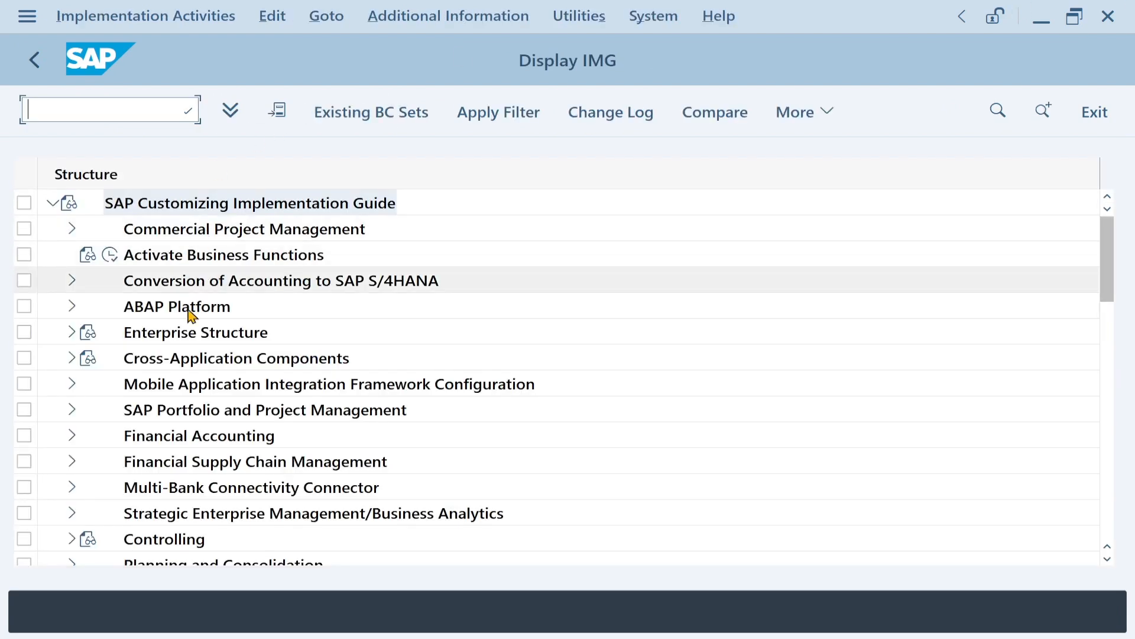
left_click(72, 436)
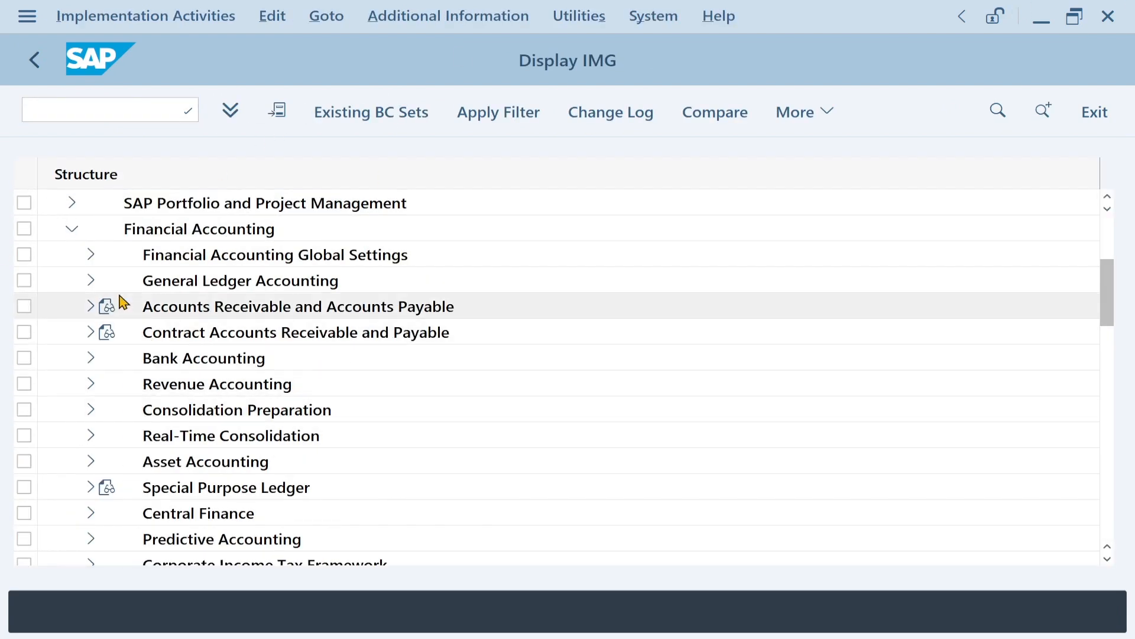
left_click(90, 254)
left_click(109, 255)
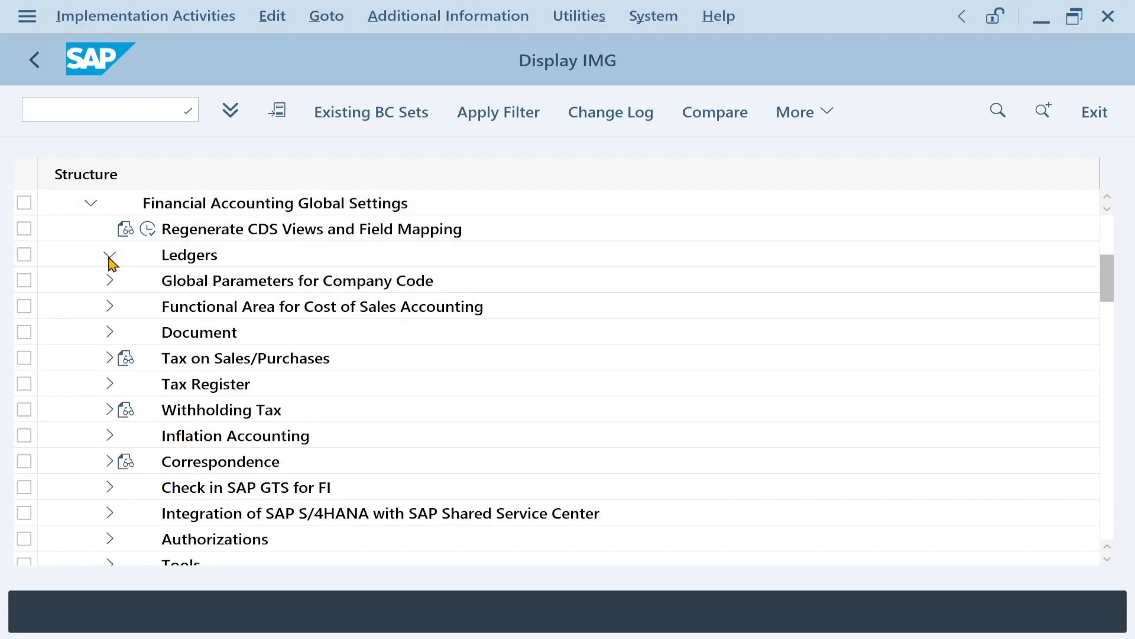
left_click(129, 332)
scroll(355, 440, "down", 2)
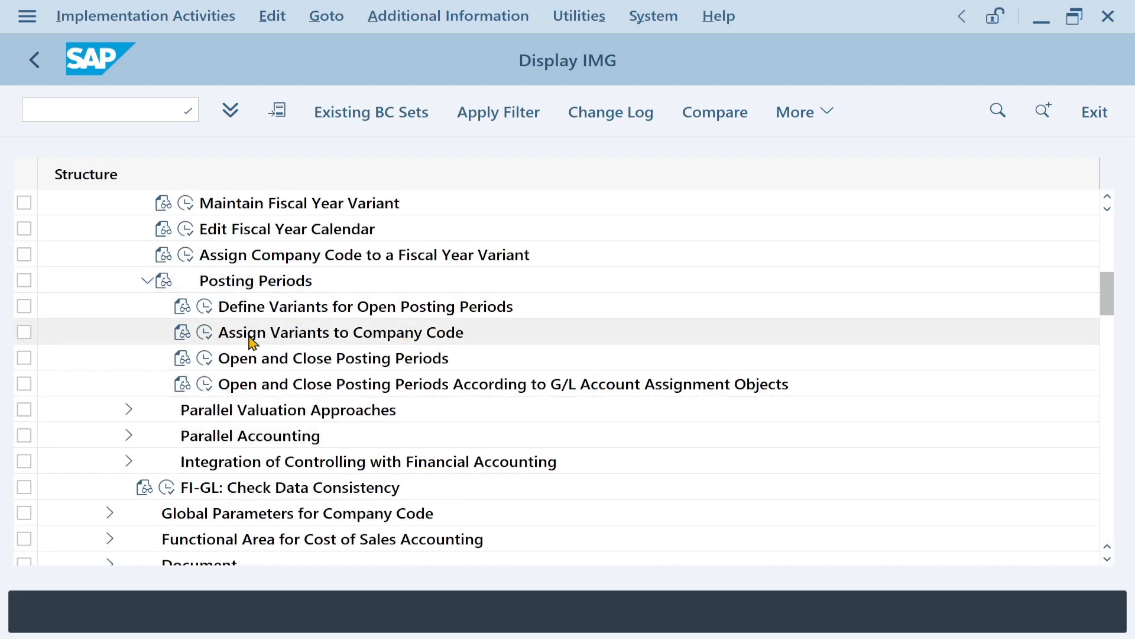
left_click(205, 334)
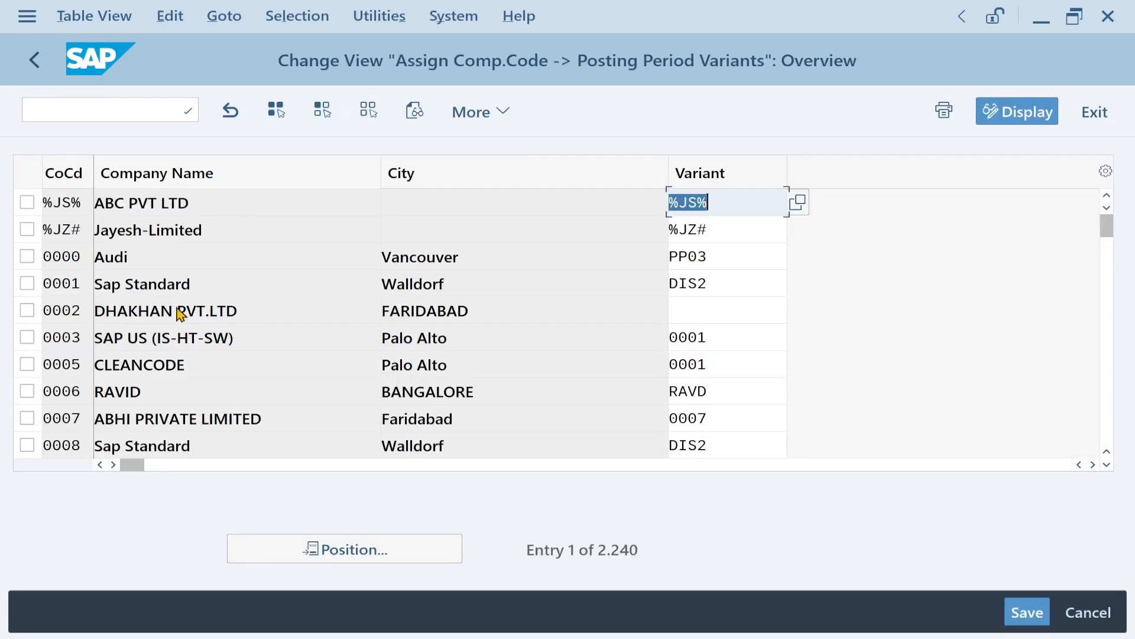
Assign posting period variant INTA to company code INTA, save it under the proposed customizing request, and exit.
left_click(371, 555)
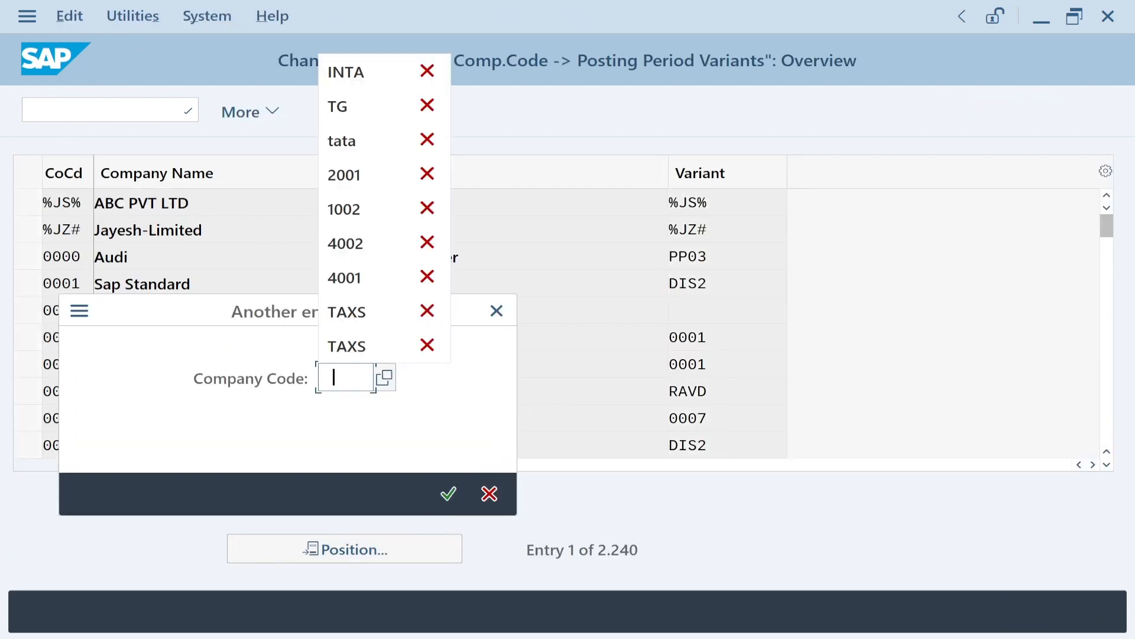
left_click(357, 77)
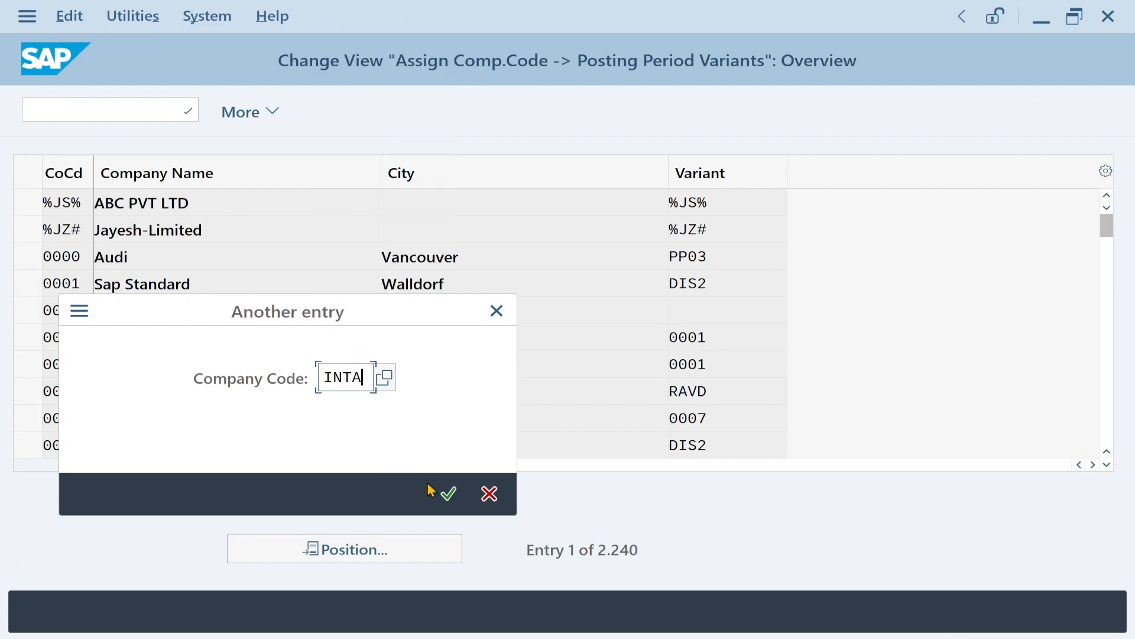
left_click(449, 496)
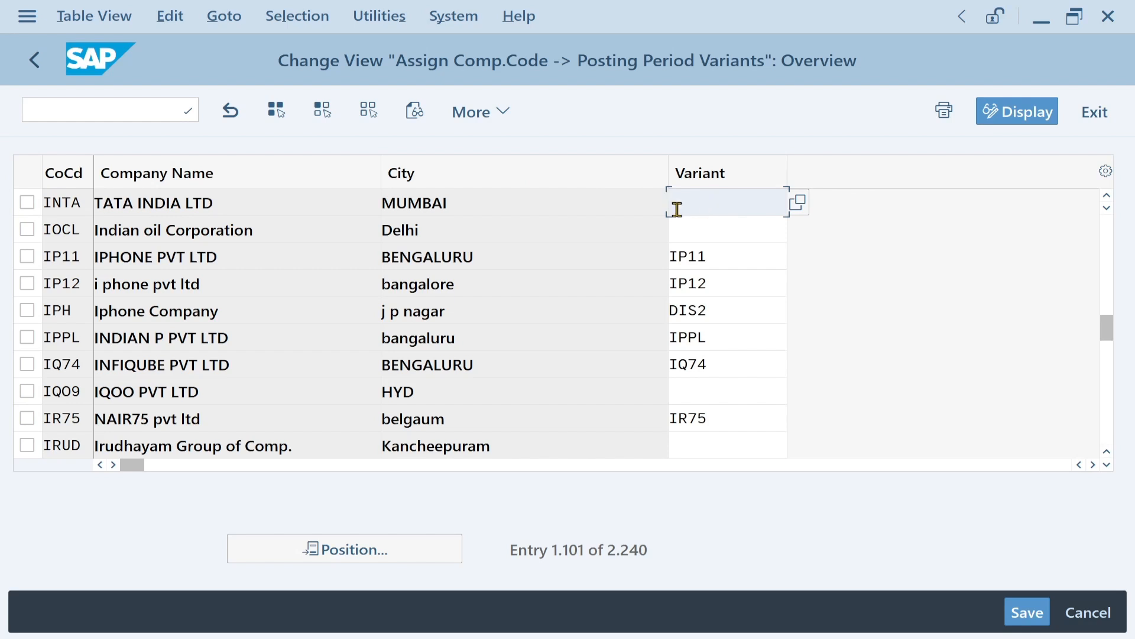
type("INTA")
left_click(1026, 615)
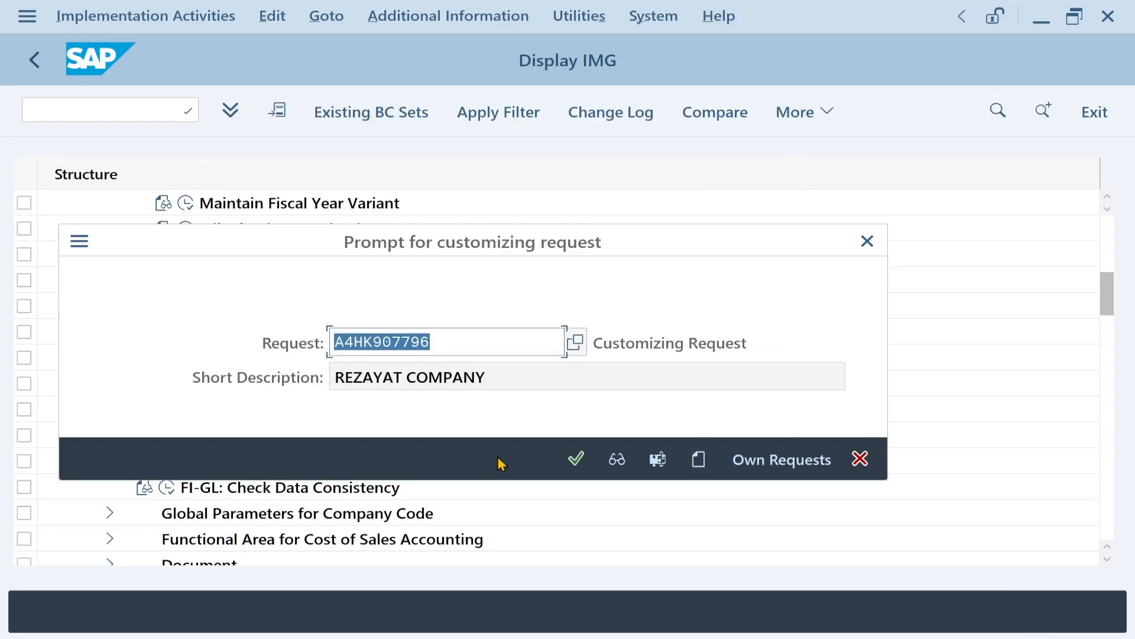
left_click(577, 459)
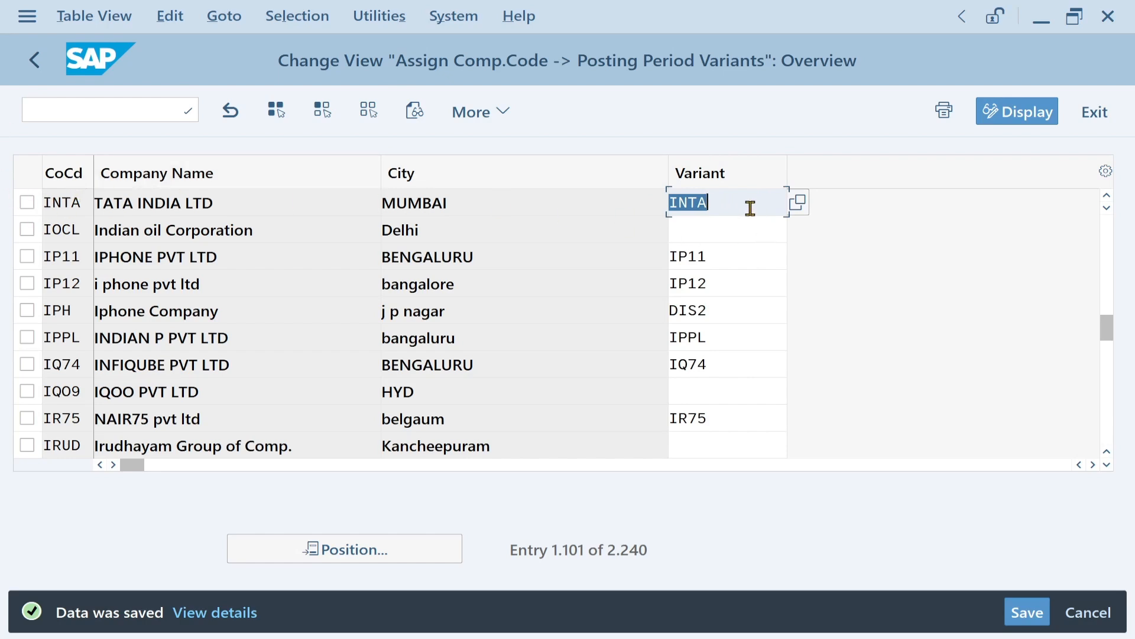
left_click(1093, 112)
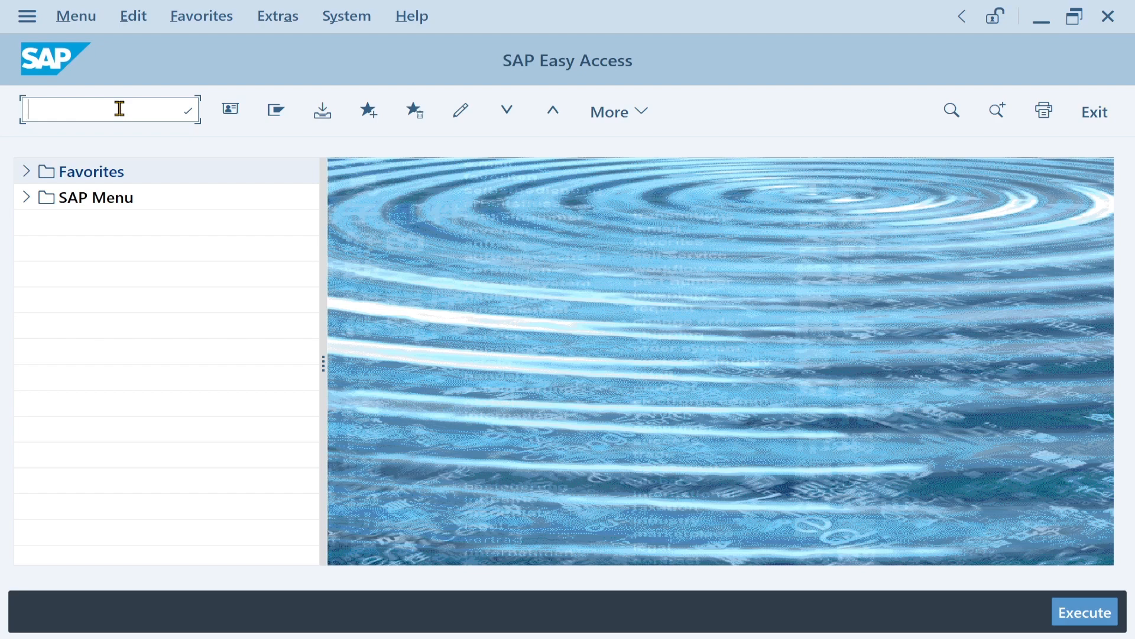
Check the posting period variant assignment of company code INTA in transaction OBBP and exit.
type("OBBP")
key("Return")
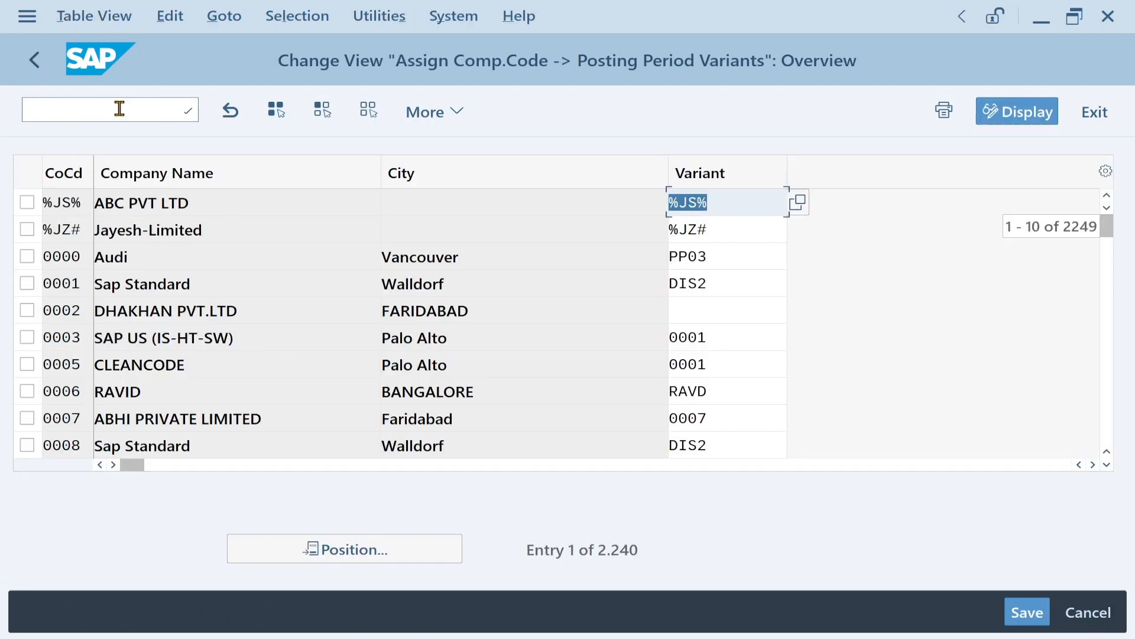
left_click(382, 549)
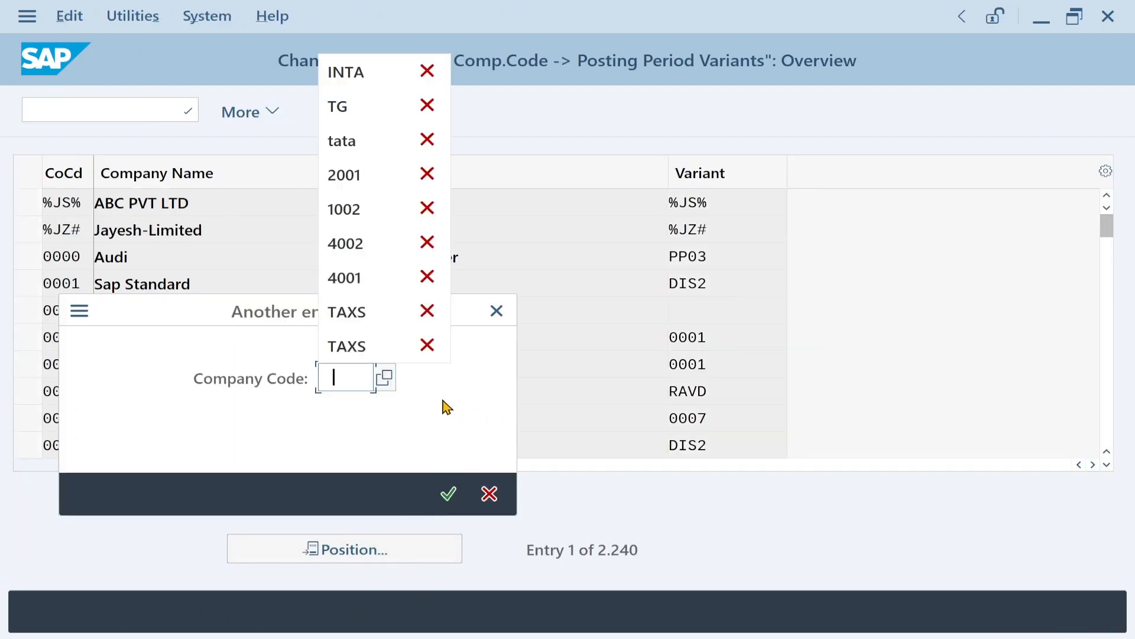
left_click(348, 80)
key("Return")
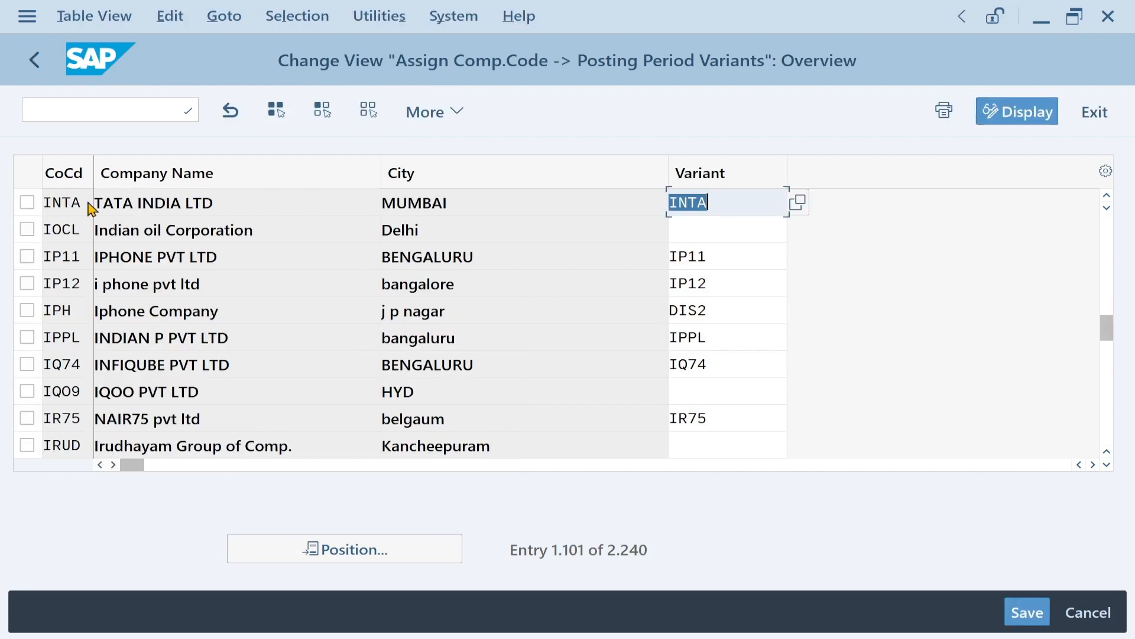
left_click(729, 202)
left_click_drag(729, 202, 672, 195)
left_click(1101, 115)
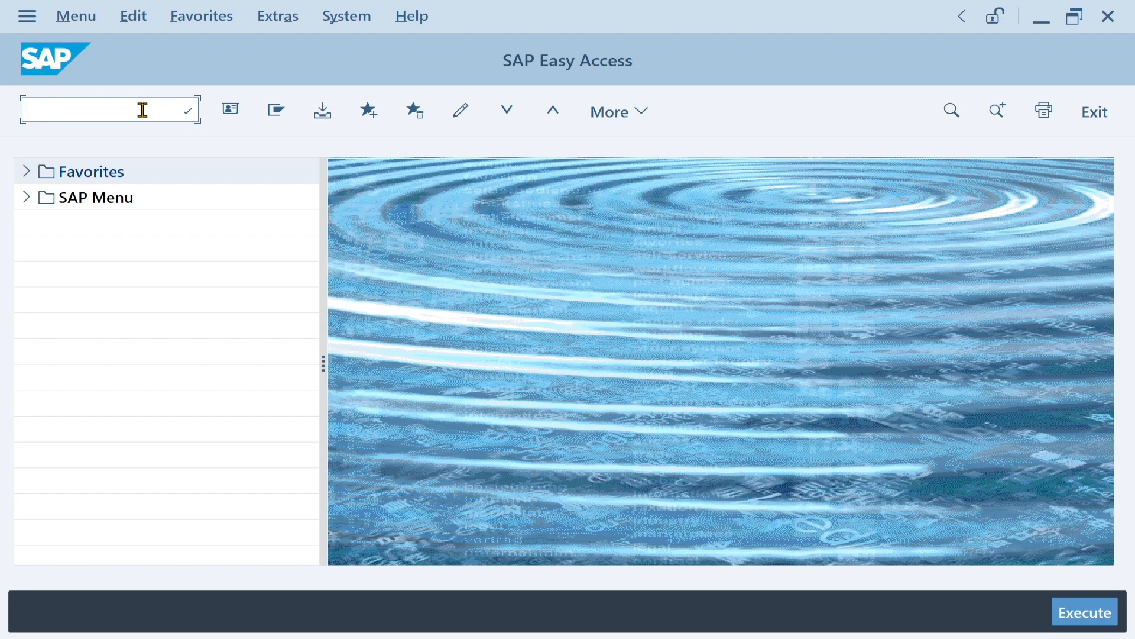
Open the Open and Close Posting Periods activity from the SPRO reference IMG, within the Financial Accounting ledger settings.
type("SPRO")
key("Return")
left_click(269, 111)
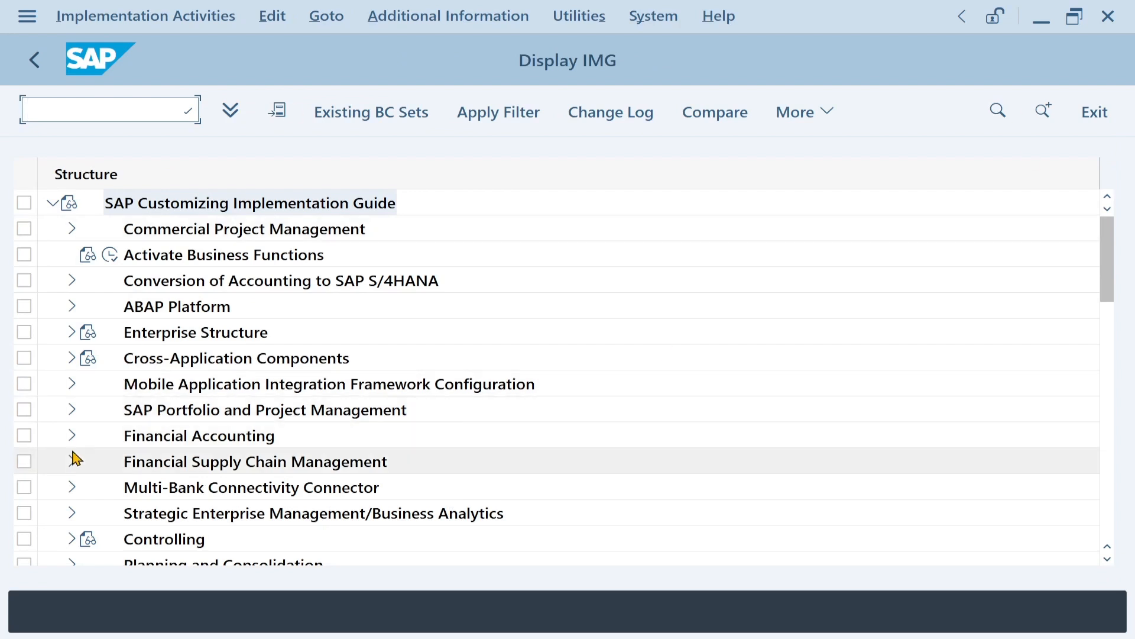
left_click(73, 436)
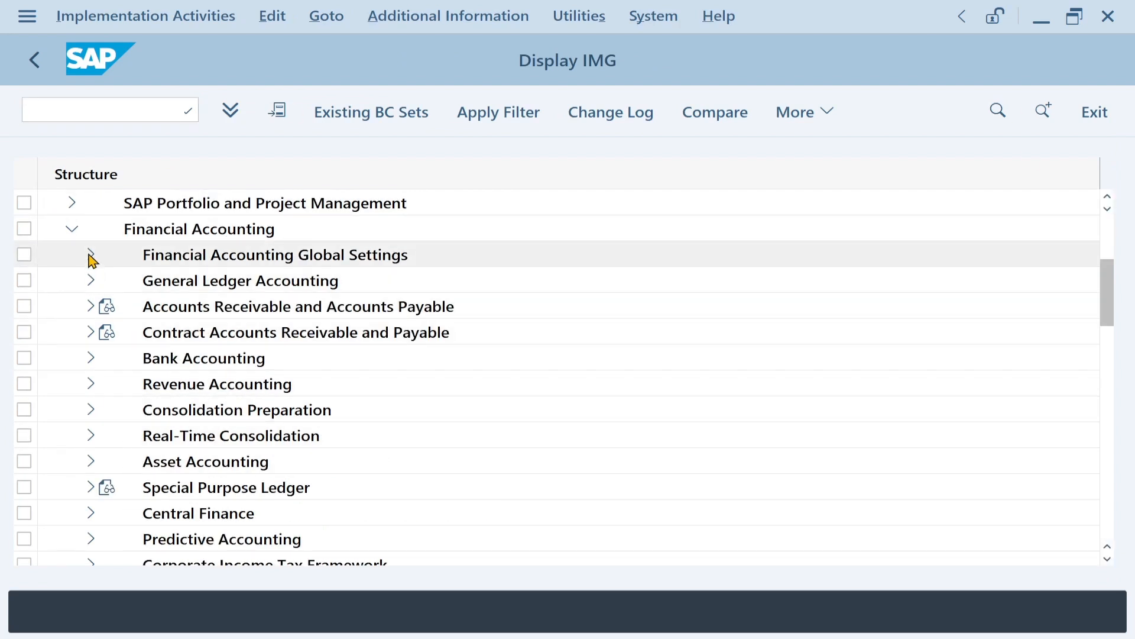
left_click(92, 255)
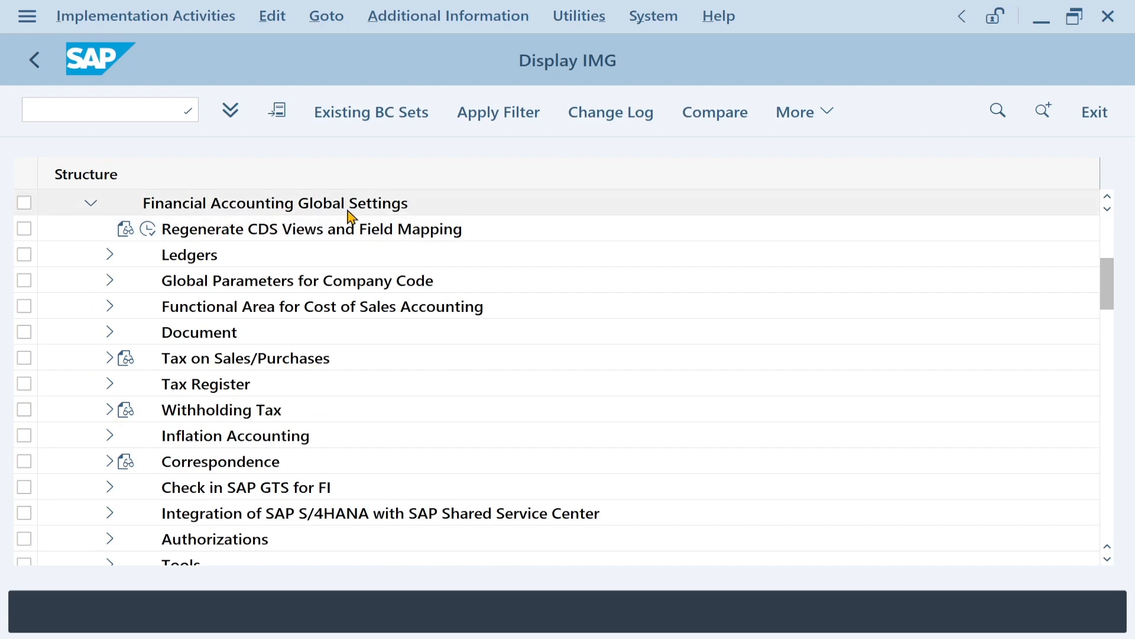
left_click(110, 256)
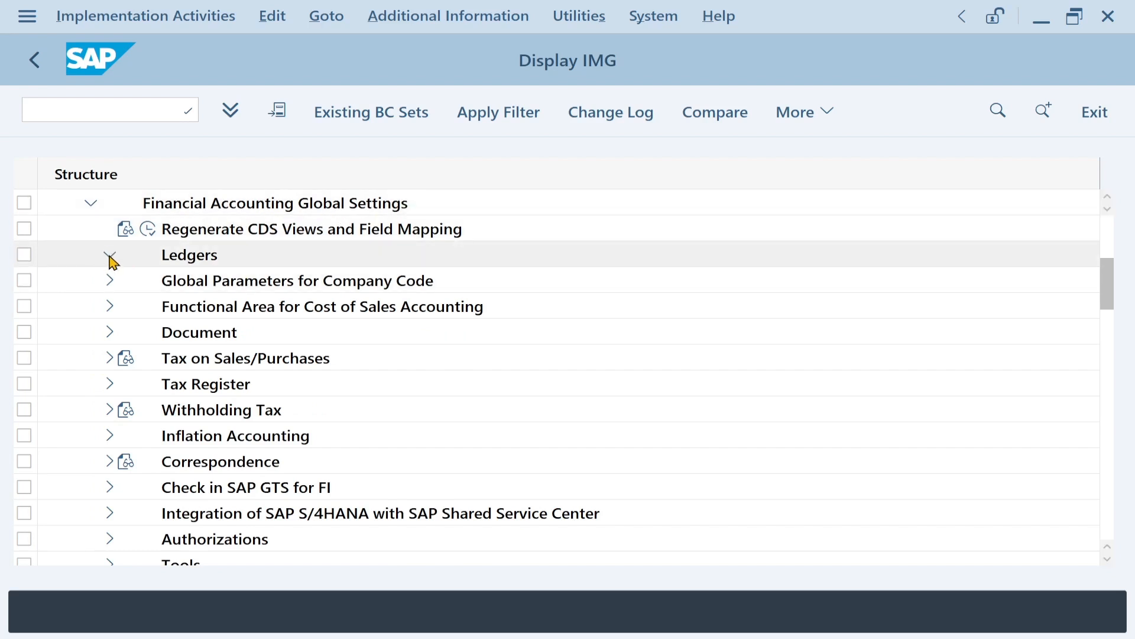
left_click(130, 333)
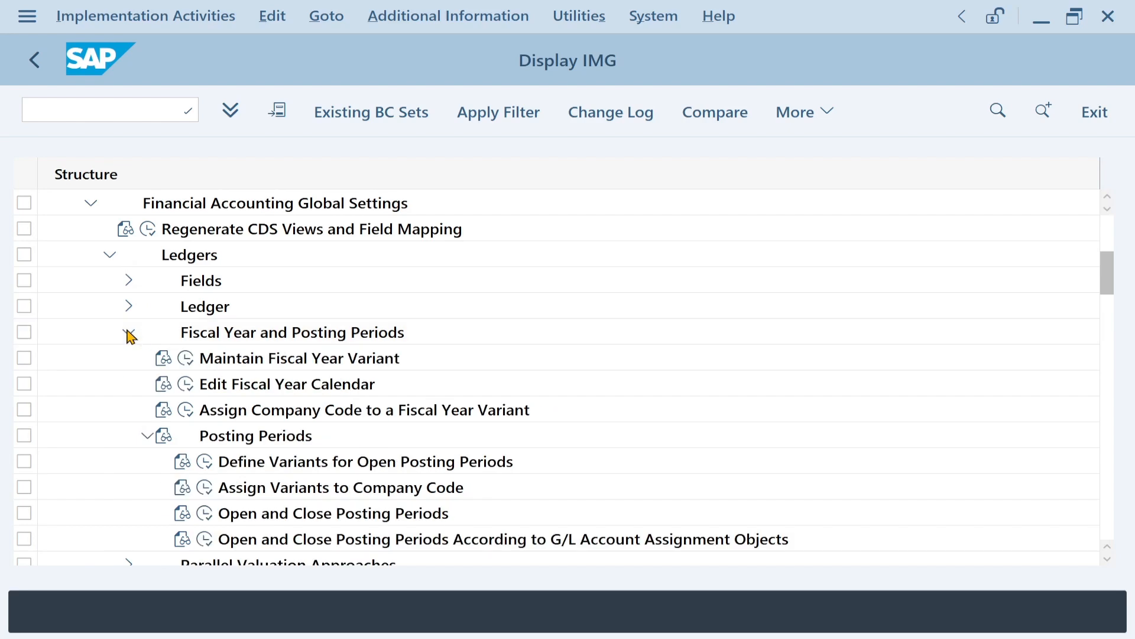
left_click(205, 514)
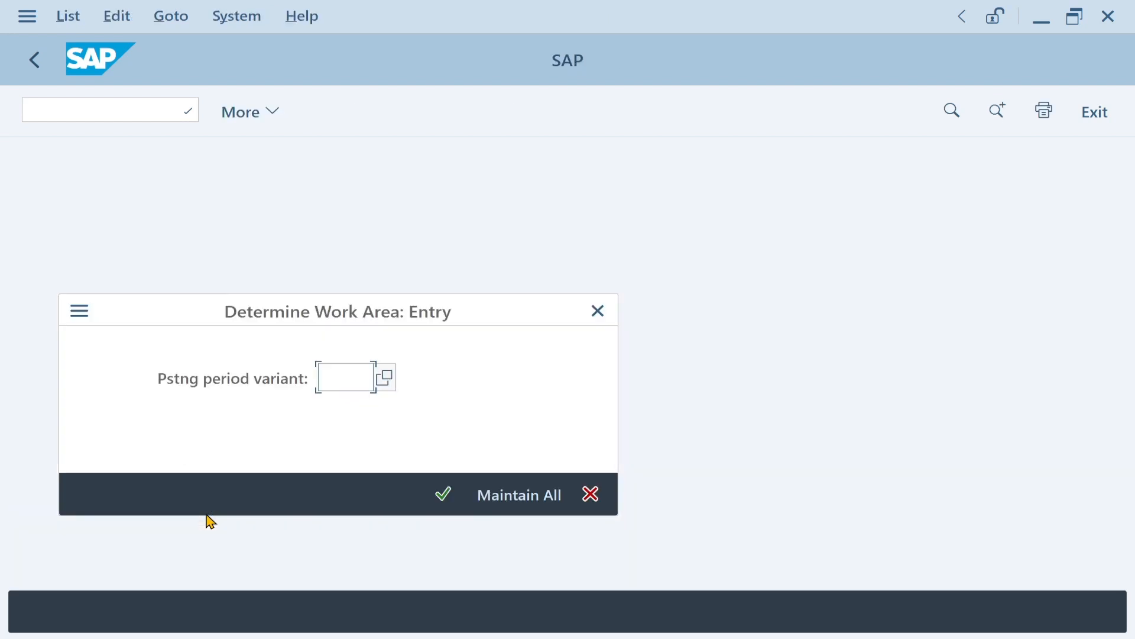
Set the work area to posting period variant INTA and review the account, period and year columns of its time intervals.
left_click_drag(317, 315, 417, 252)
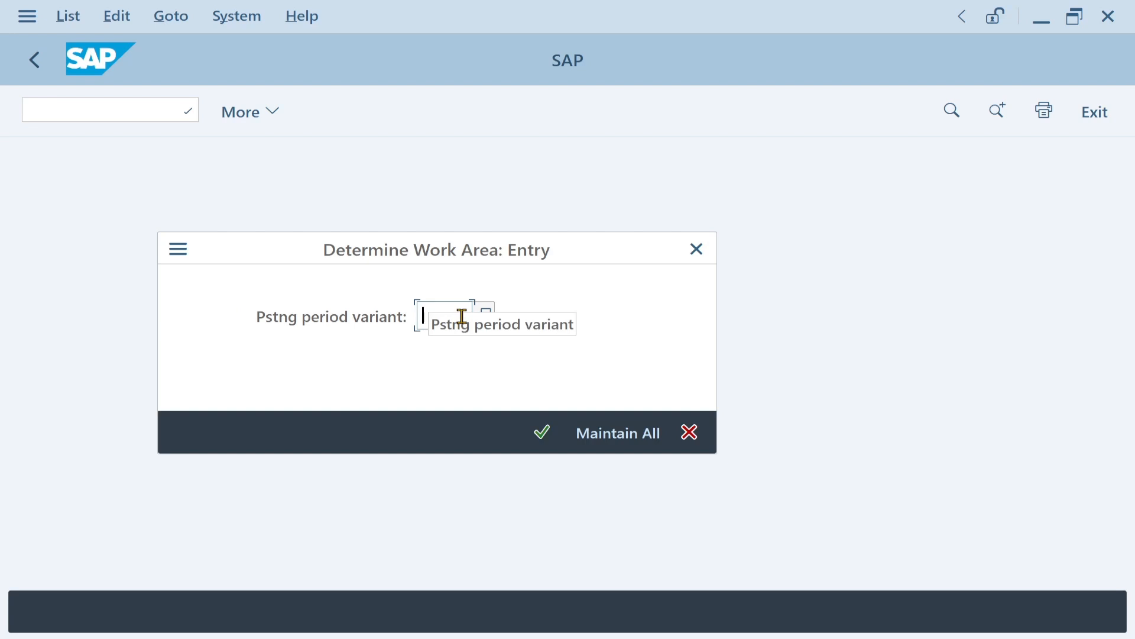
type("INNT")
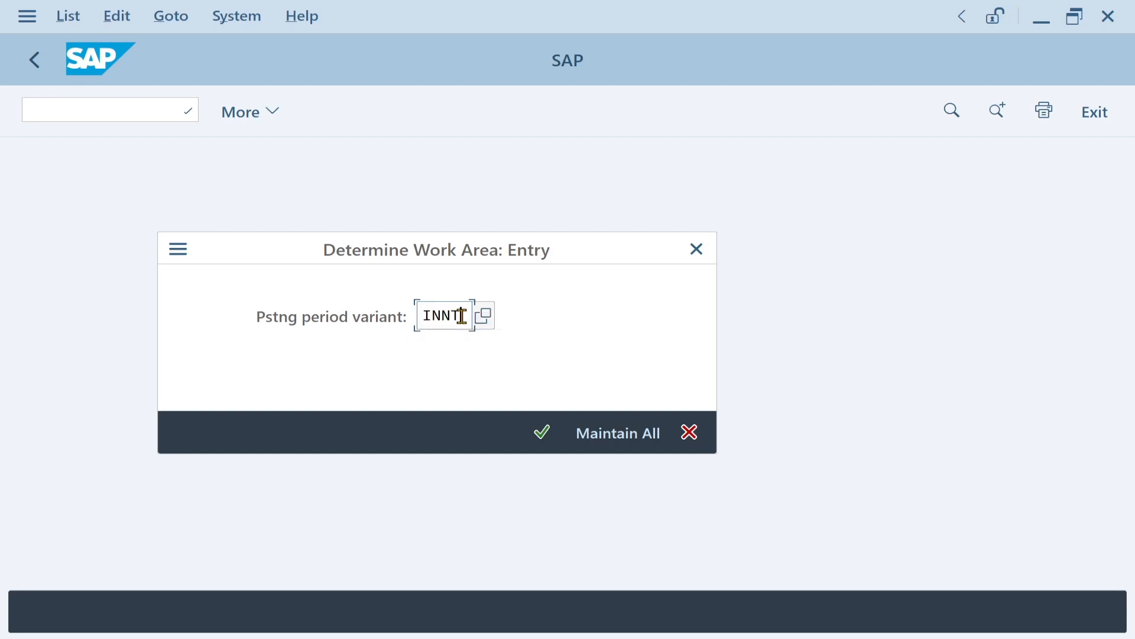
key("BackSpace")
key("BackSpace")
type("TA")
key("Return")
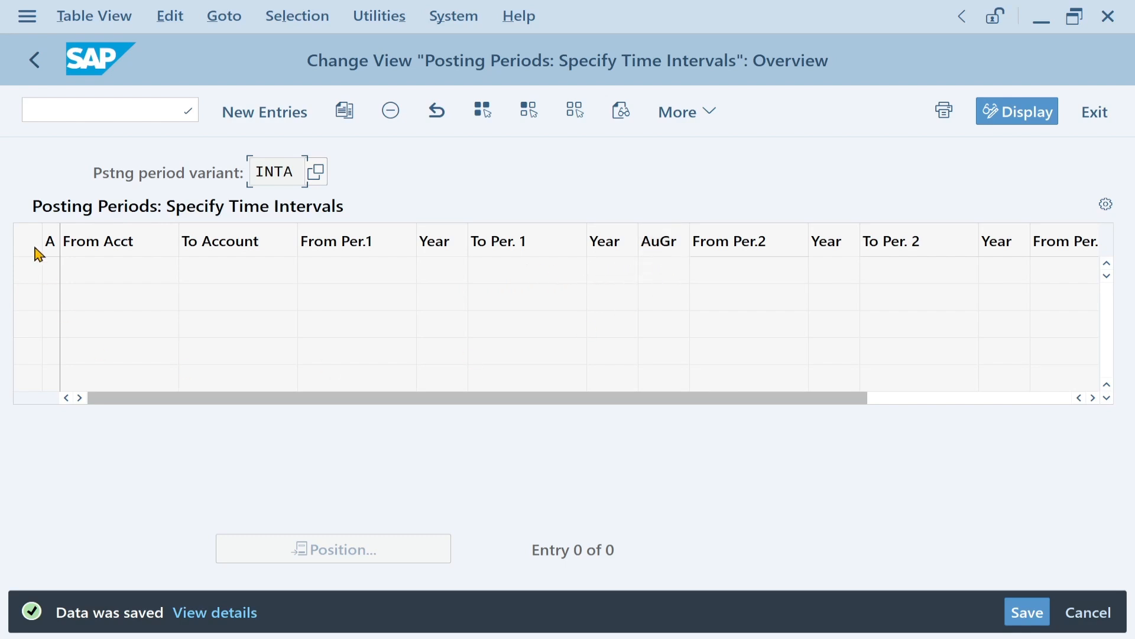
left_click_drag(357, 240, 754, 264)
left_click_drag(715, 398, 746, 400)
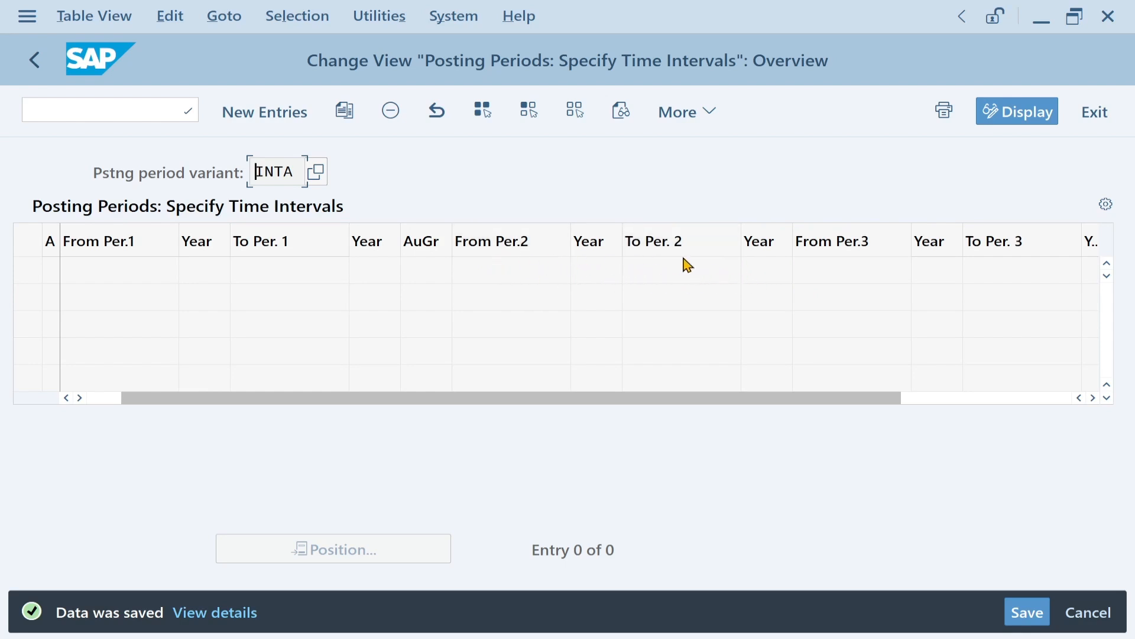
Start new time interval entries for posting period variant INTA and widen the account type column.
left_click_drag(755, 403, 781, 406)
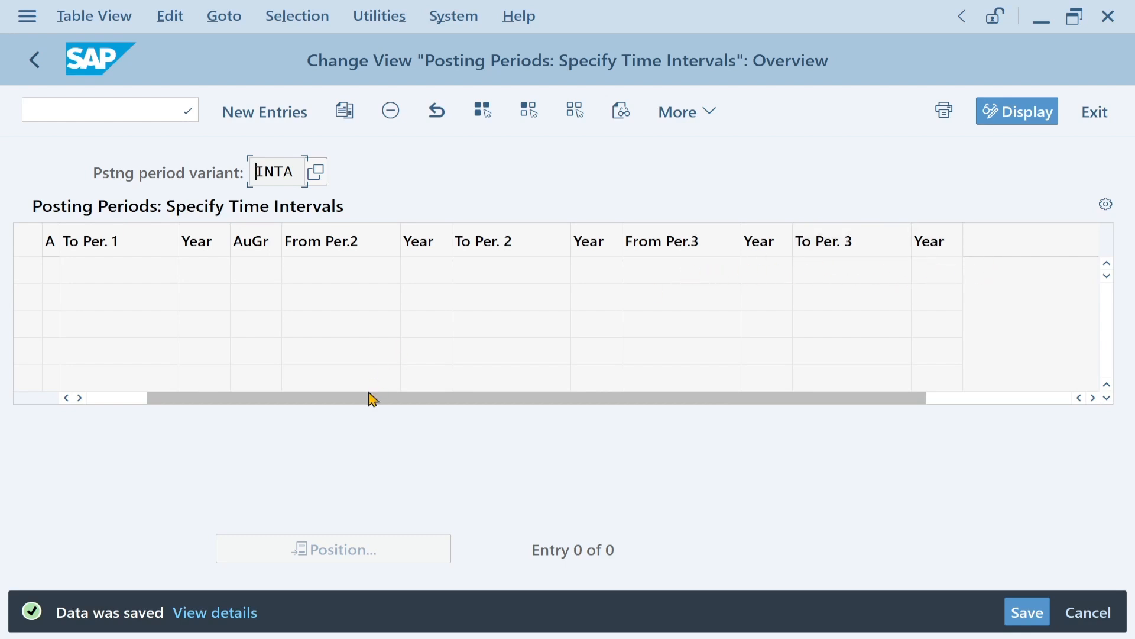
left_click_drag(376, 404, 291, 404)
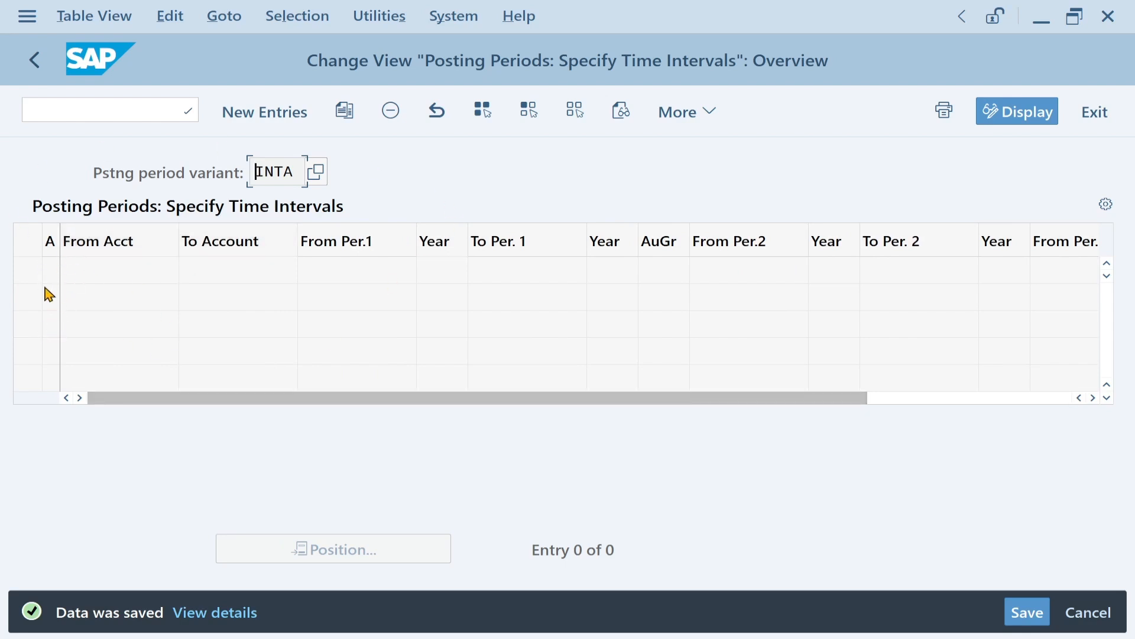
left_click(262, 125)
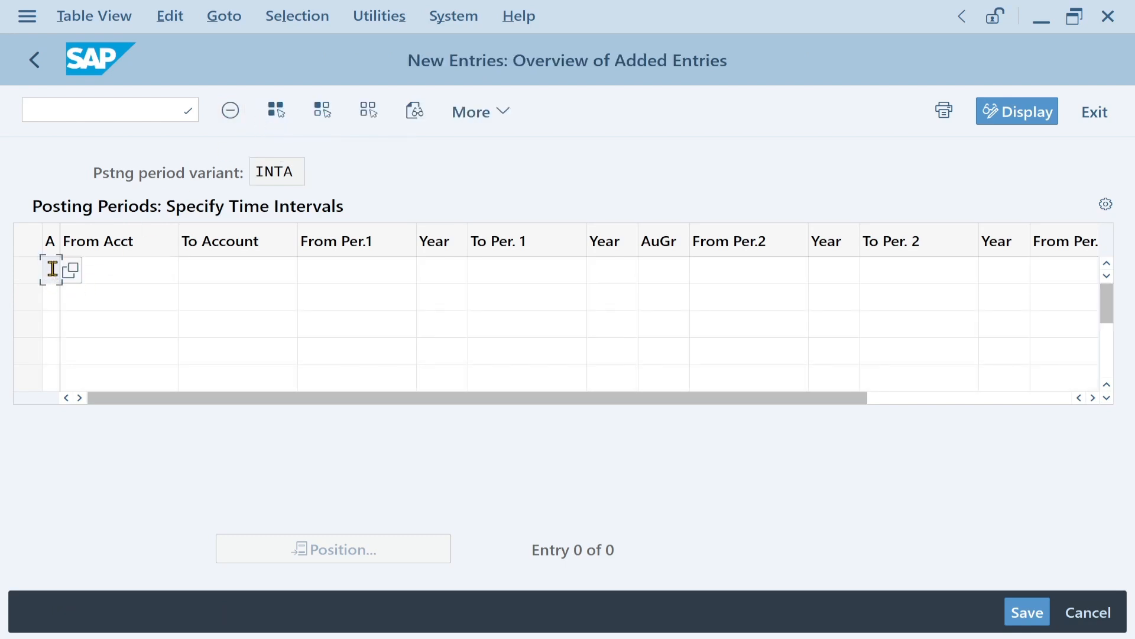
left_click_drag(60, 241, 127, 241)
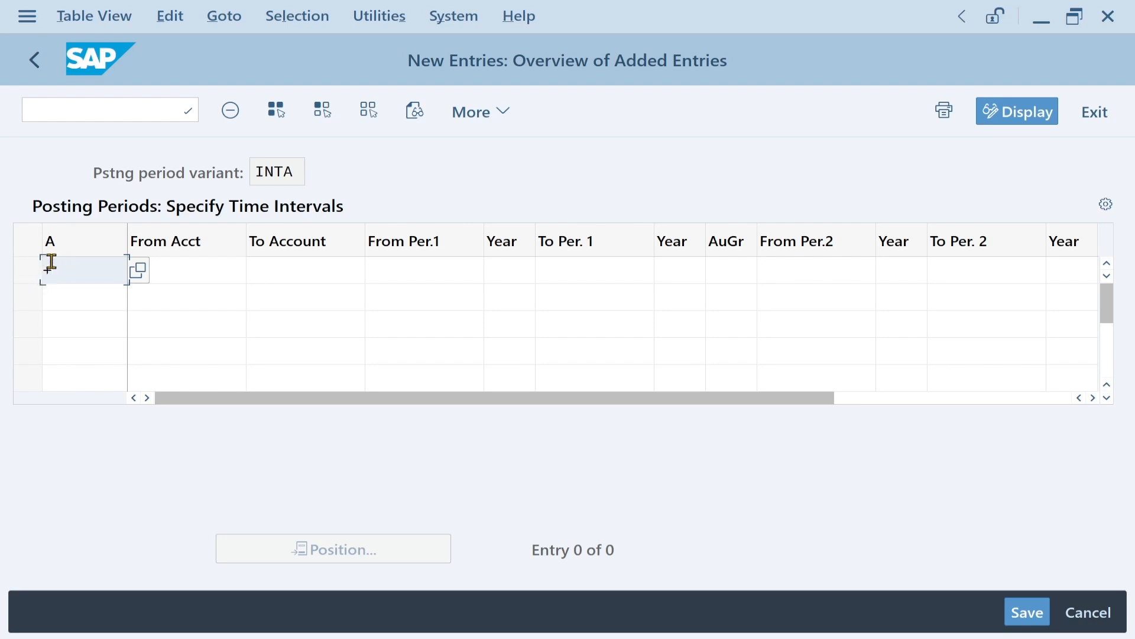
Enter an interval for account type + from period 1 of 2026 to period 12 of 2026.
left_click(201, 270)
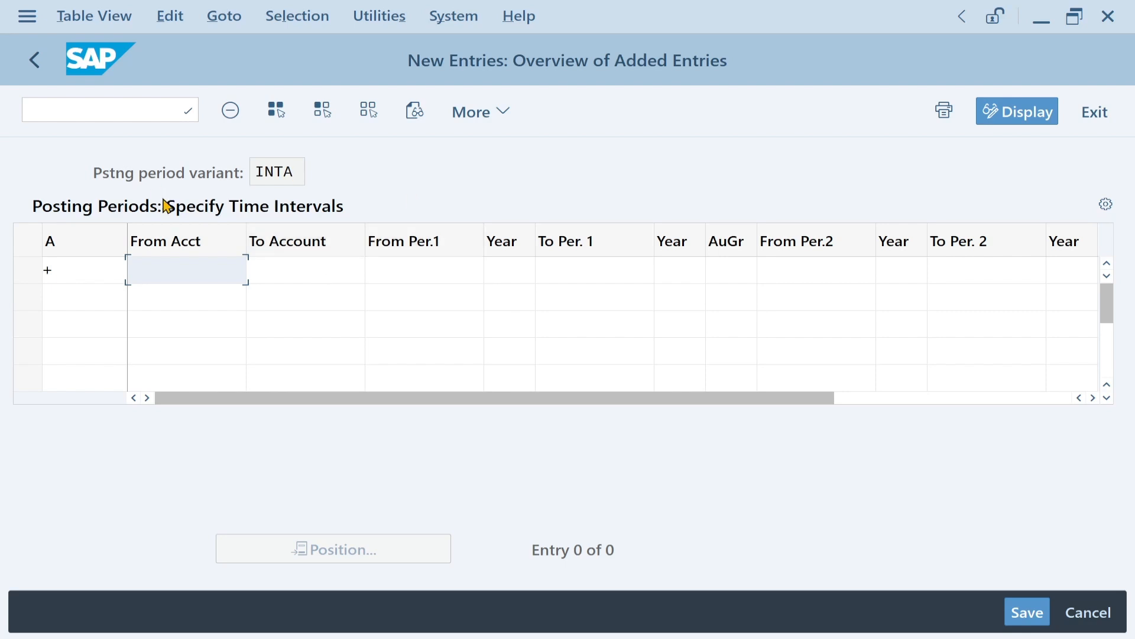
left_click(433, 270)
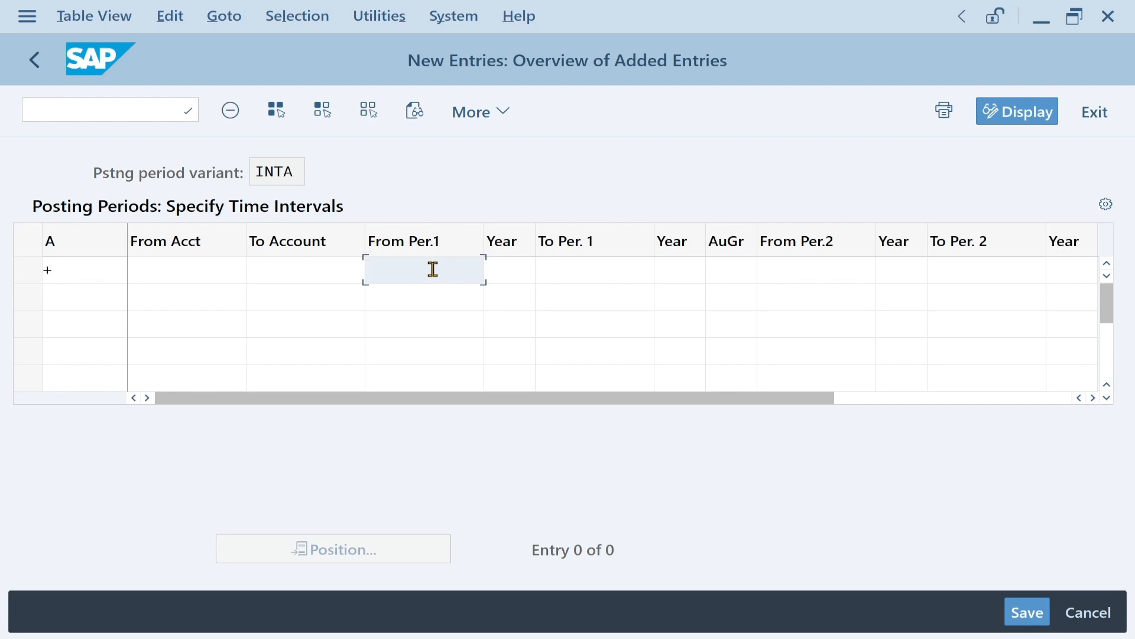
type("1")
left_click(498, 271)
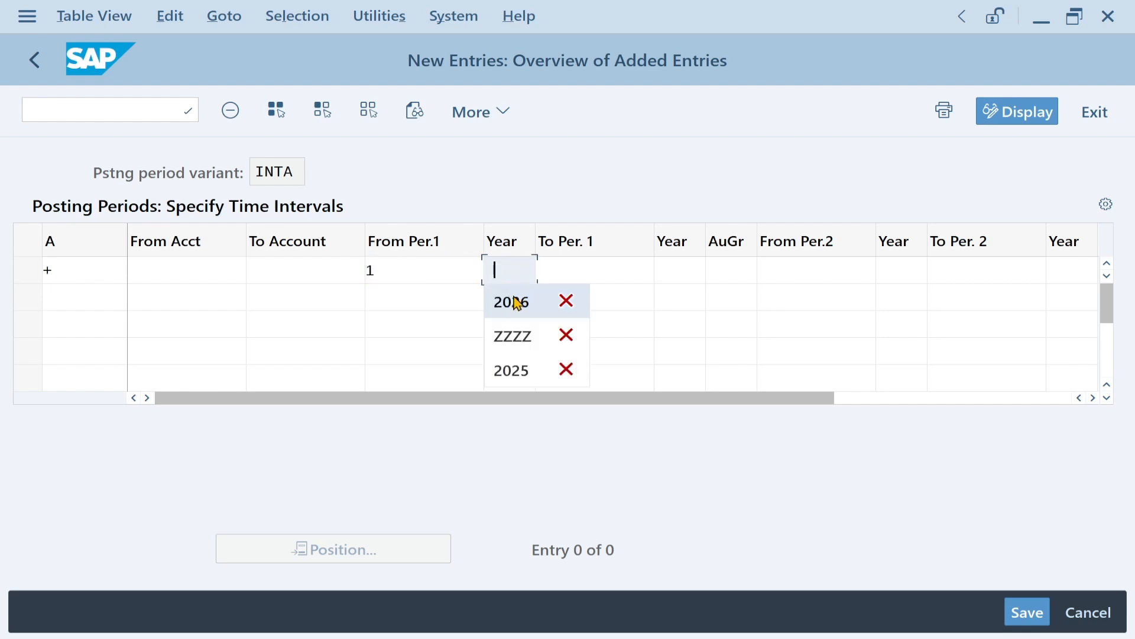
left_click(517, 303)
left_click(596, 271)
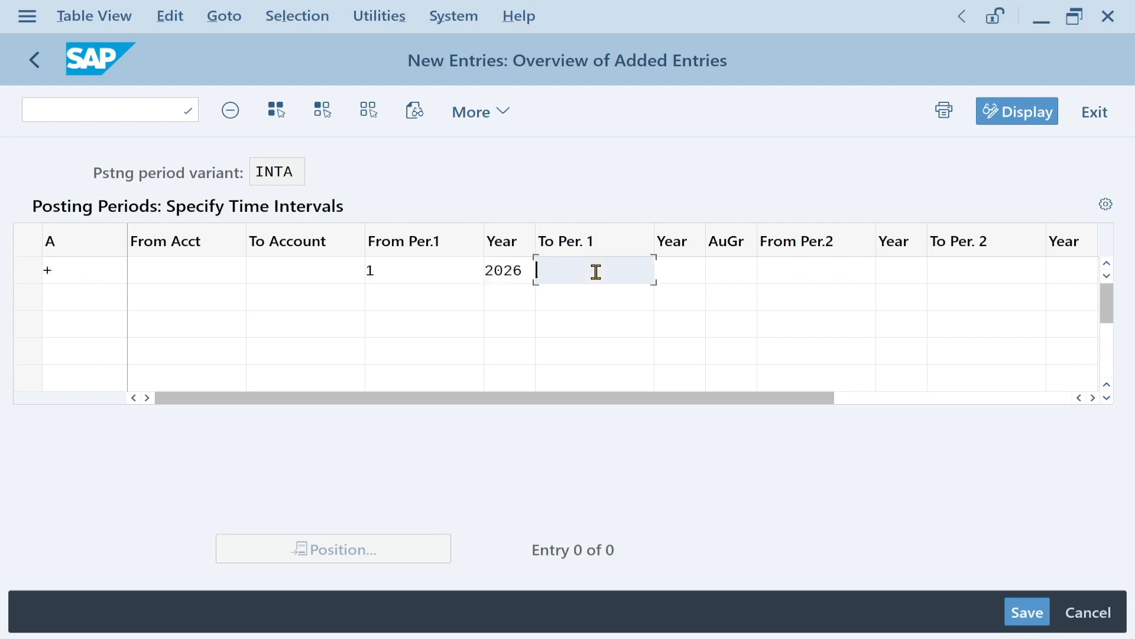
type("12")
left_click(680, 272)
type("20")
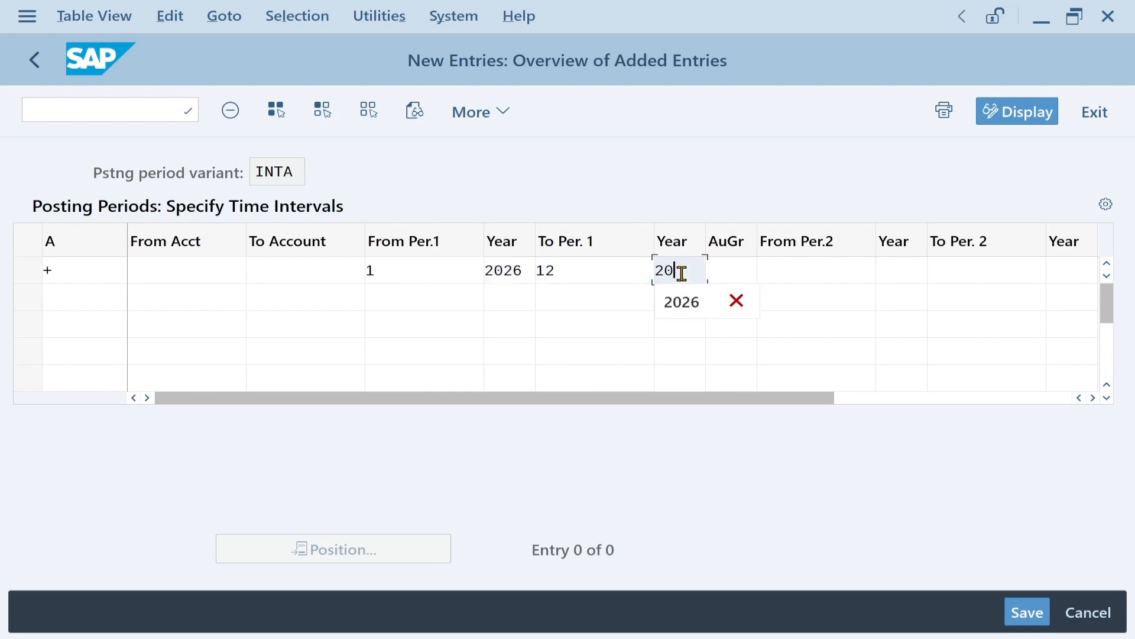
type("26")
Try to save the account type + interval with account range 0 to 1000, and discard the entry.
left_click(220, 270)
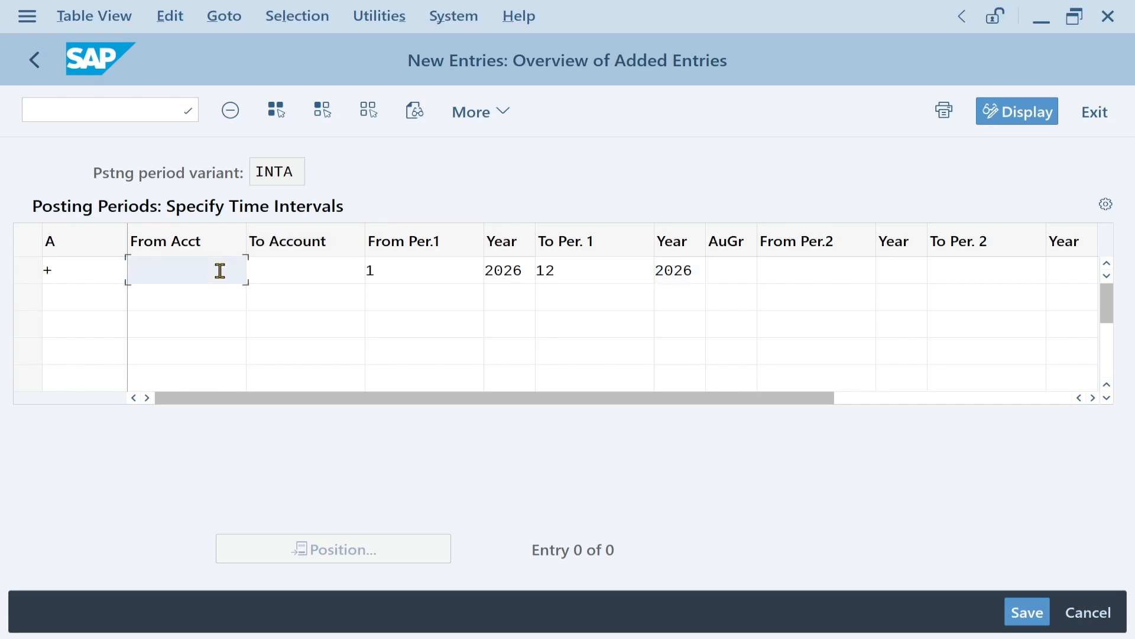
left_click(297, 274)
type("1")
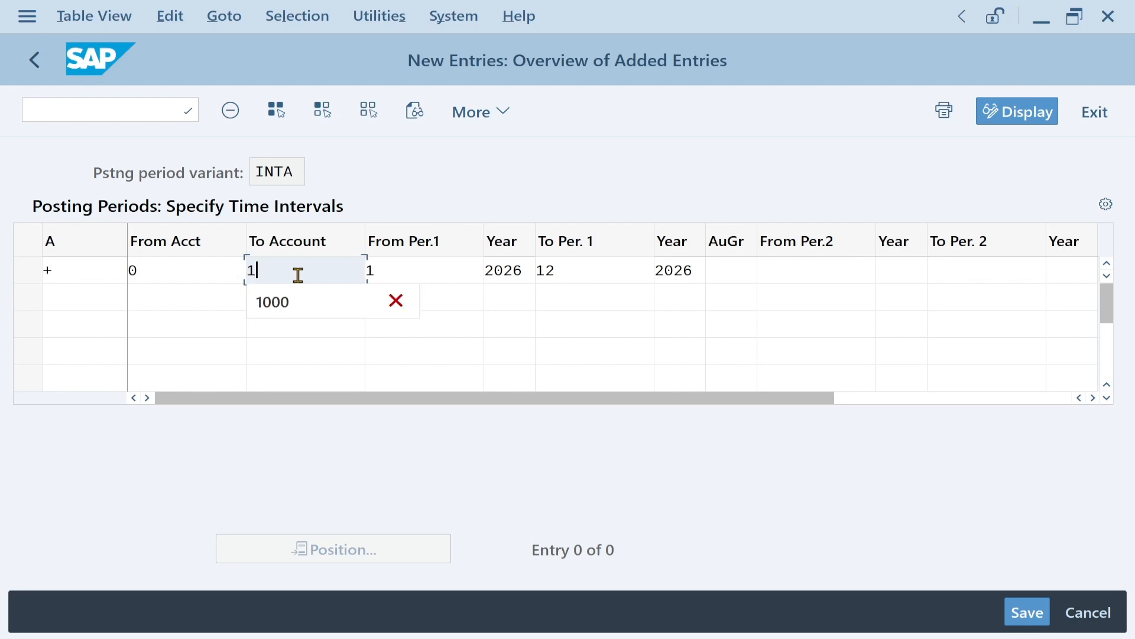
type("000")
left_click(331, 298)
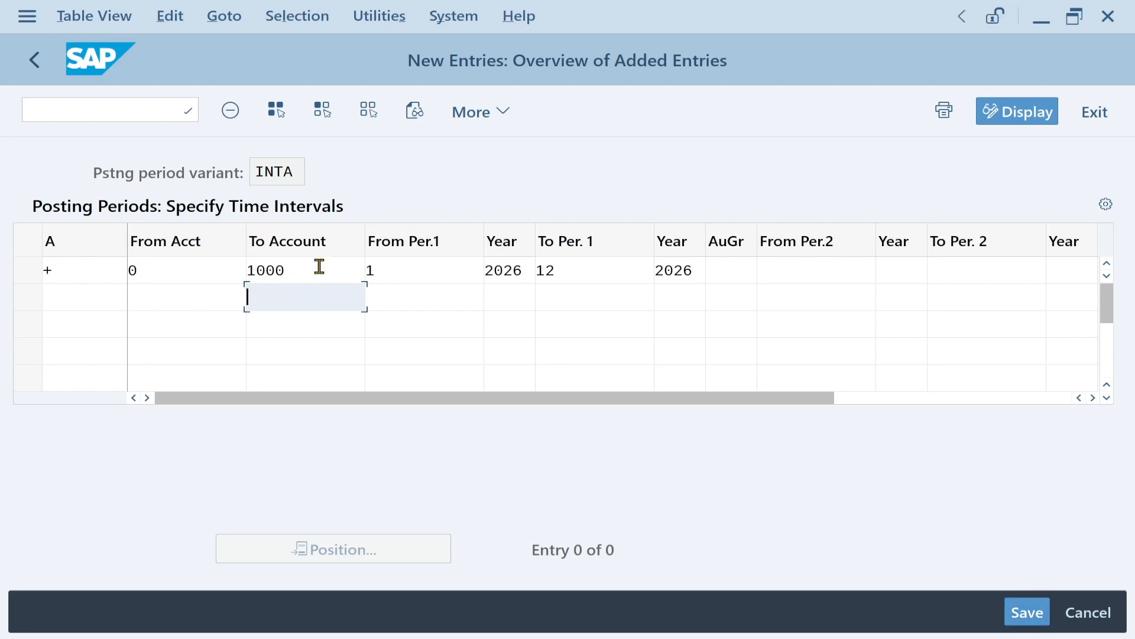
left_click(1028, 615)
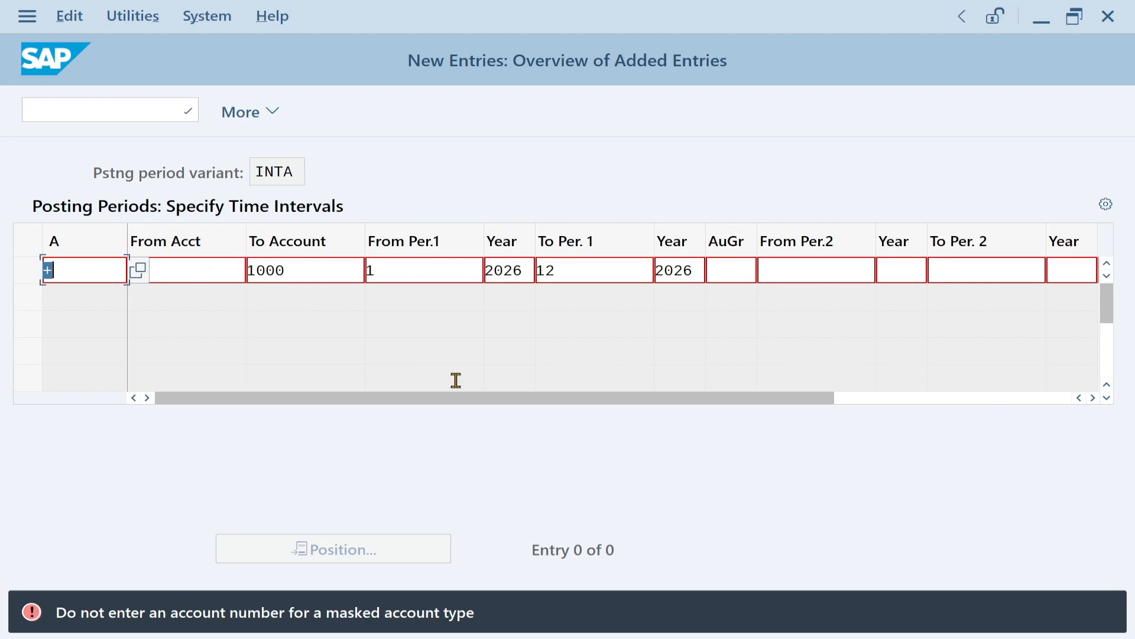
key("F12")
left_click(449, 517)
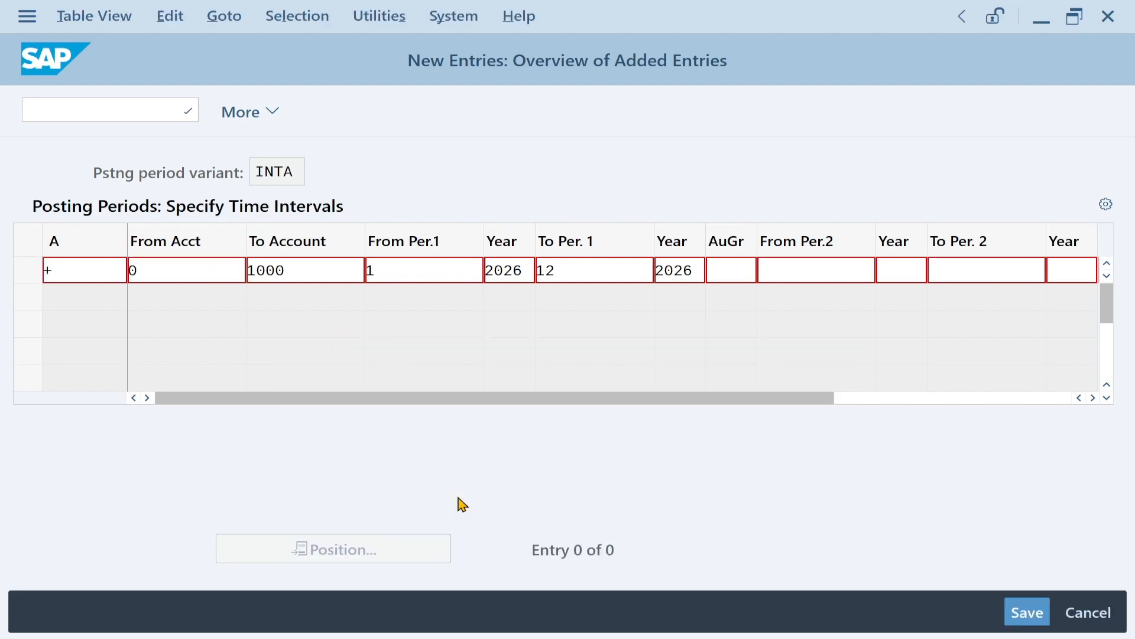
Enter account type + without an account range, open periods 1 to 12 of 2026, and save the entry.
left_click(119, 266)
left_click(94, 296)
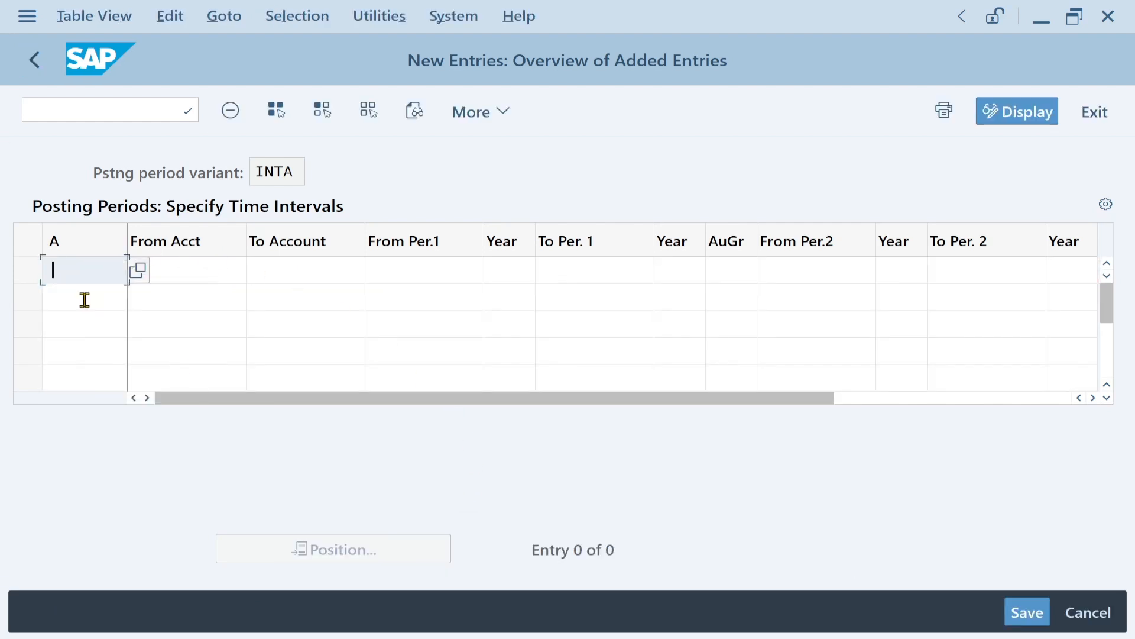
left_click(414, 273)
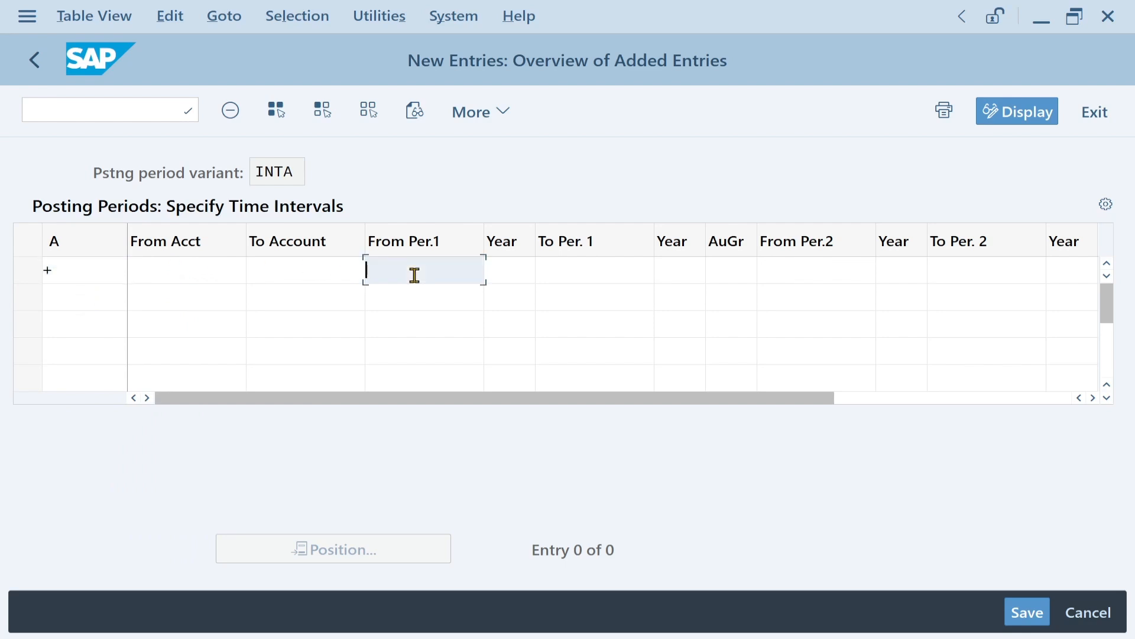
left_click(430, 314)
left_click(521, 273)
left_click(497, 303)
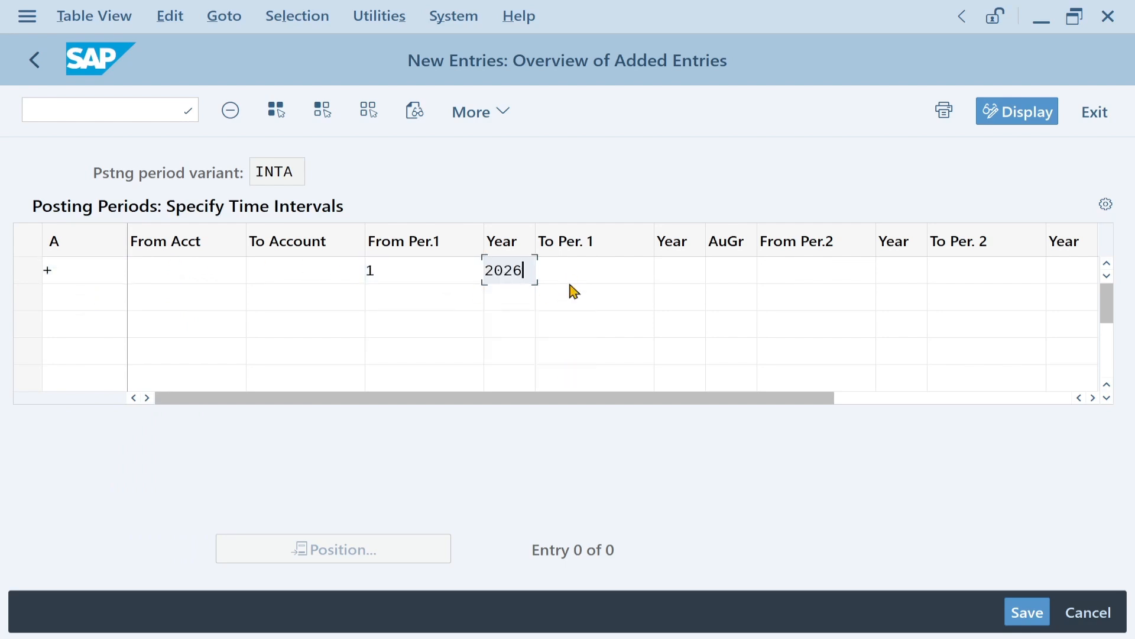
left_click(593, 271)
left_click(578, 317)
left_click(674, 272)
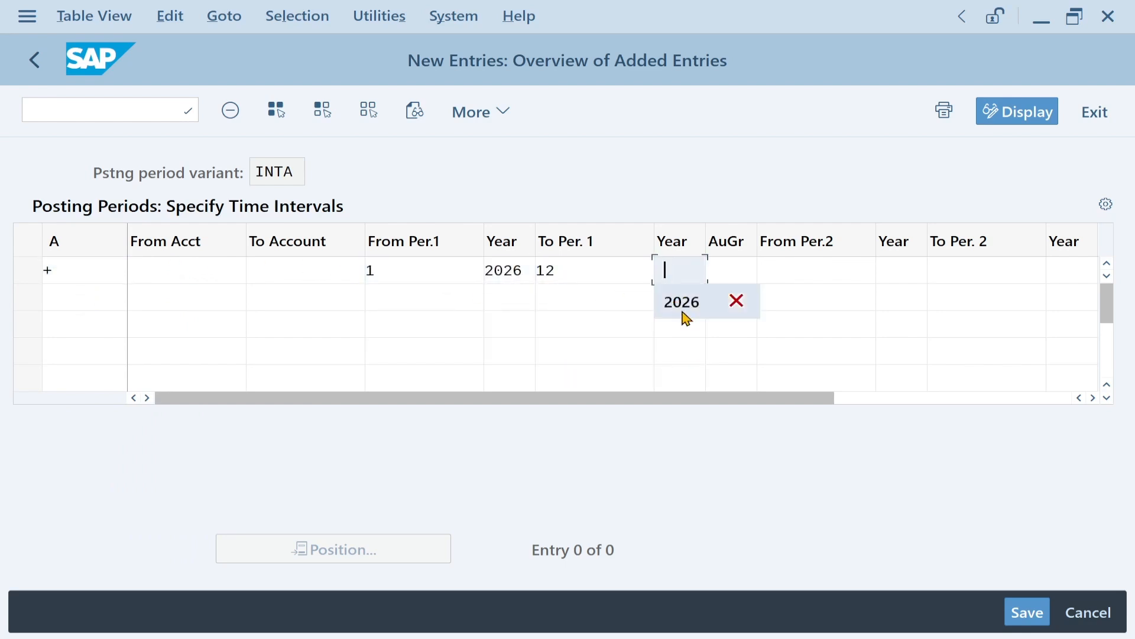
left_click(692, 315)
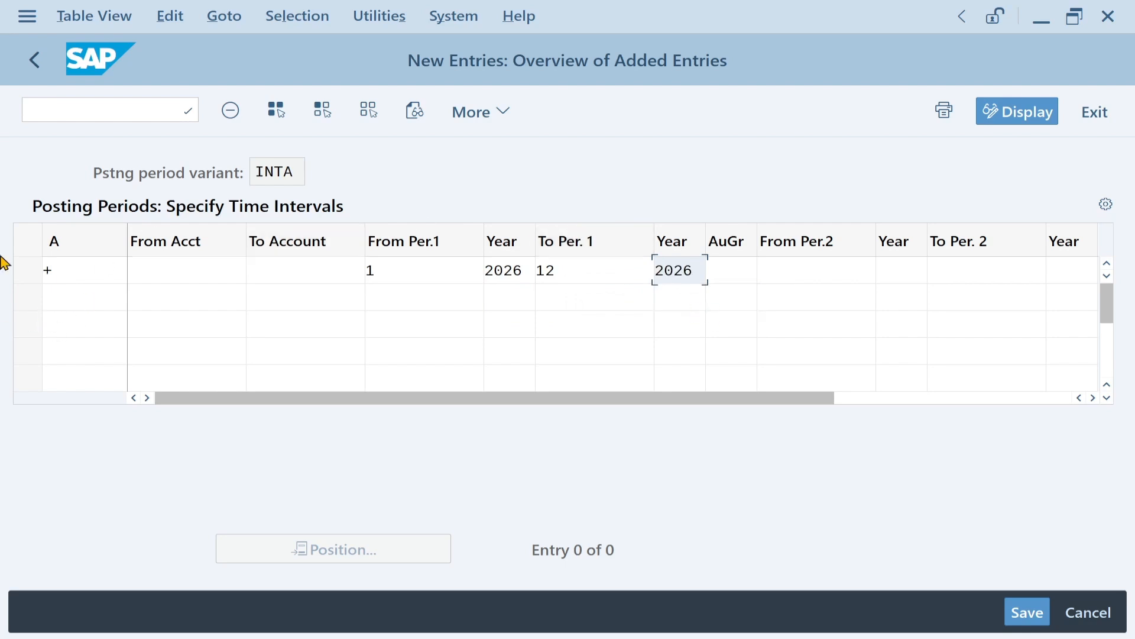
left_click(1029, 619)
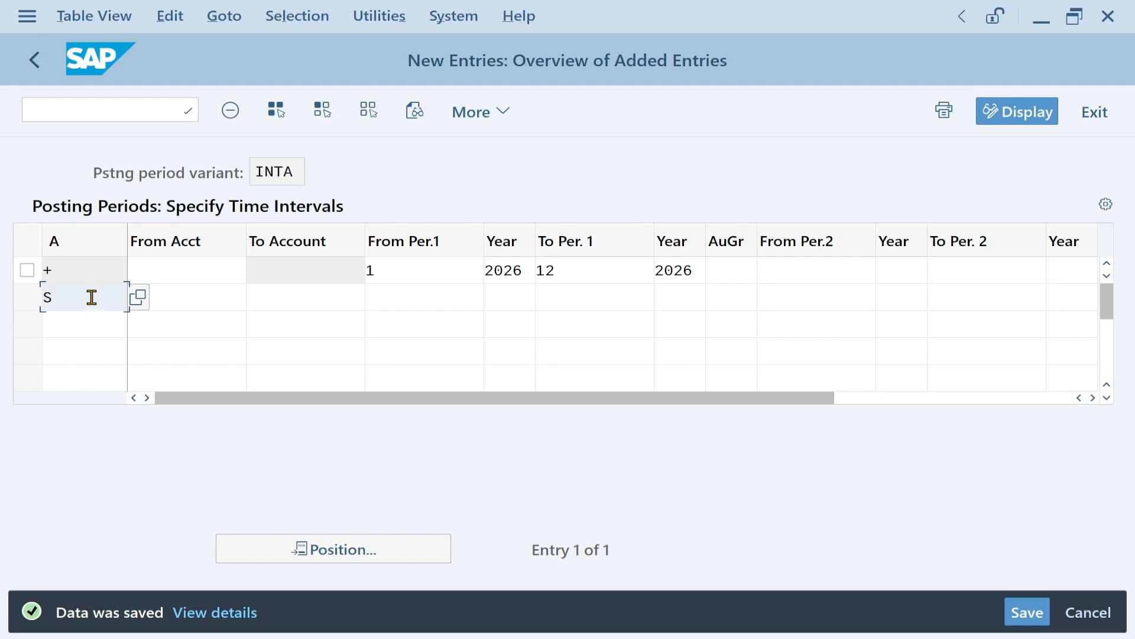
Add a row for account type S with the account range 0 to ZZZZZZZZZZ.
left_click(183, 297)
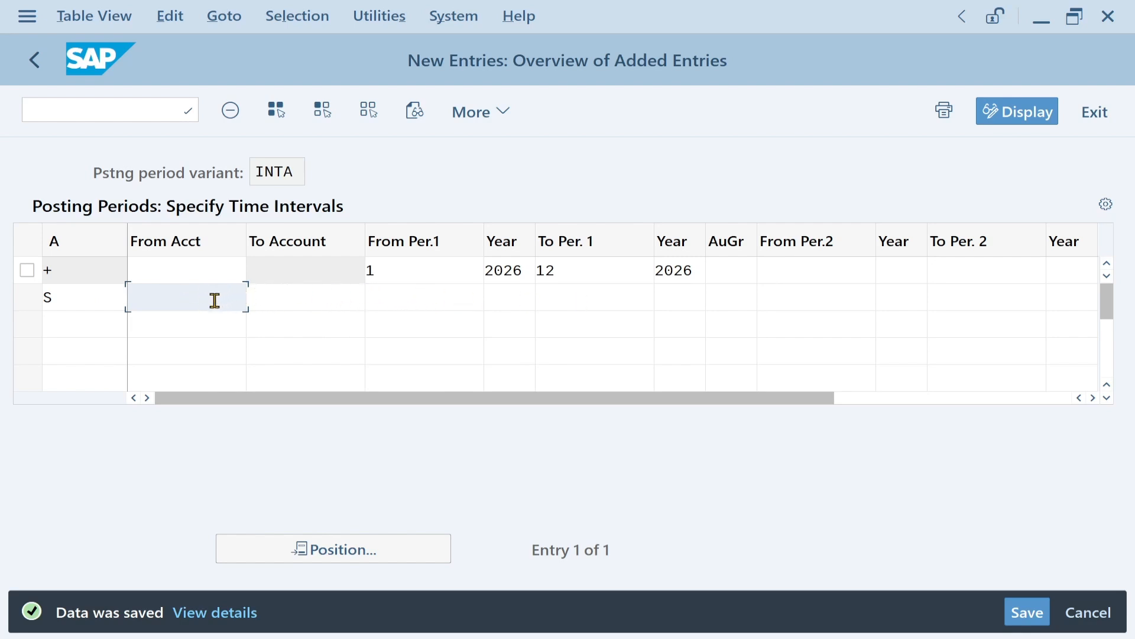
type("0")
left_click(294, 297)
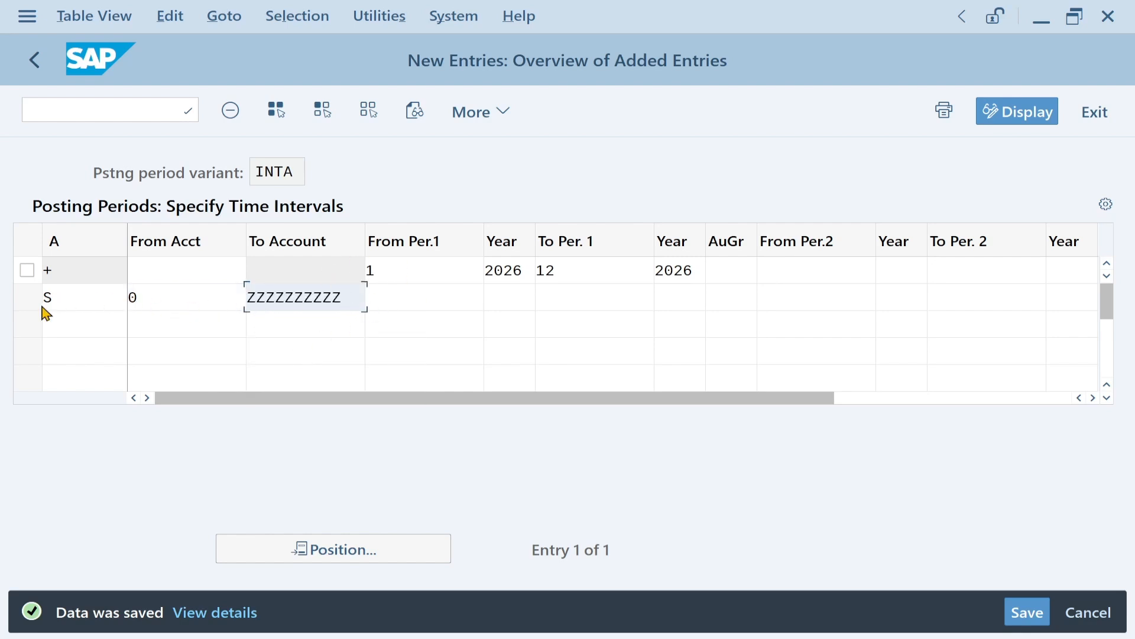
Set the first period interval of account type S from period 1, 2026 to period 12, 2026.
left_click(395, 296)
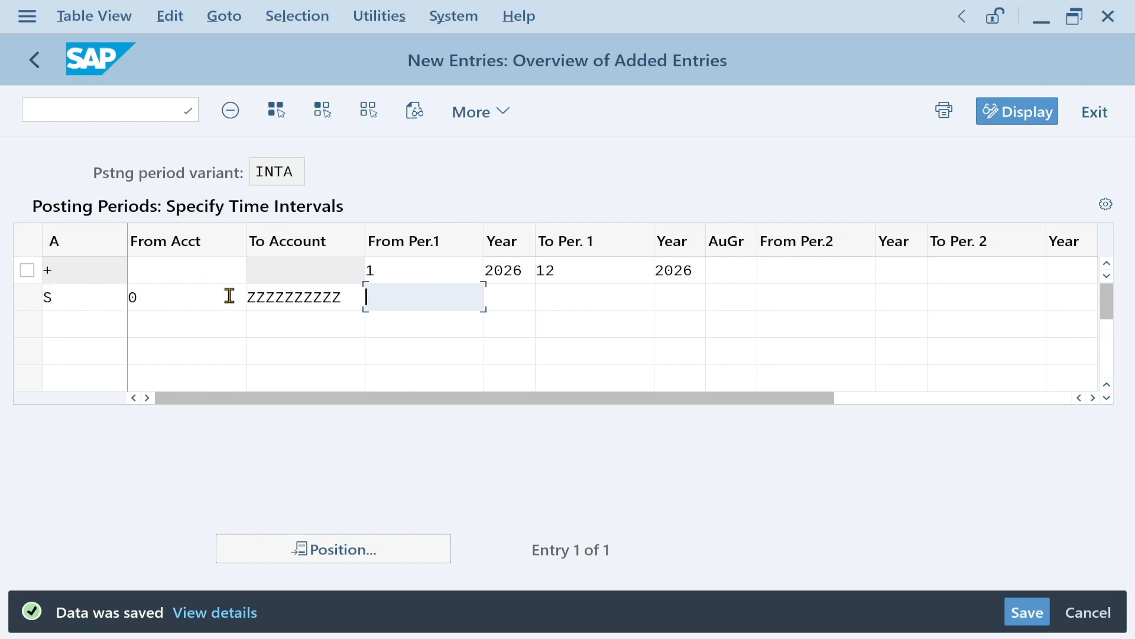
type("1")
left_click(502, 296)
left_click(507, 325)
left_click(558, 327)
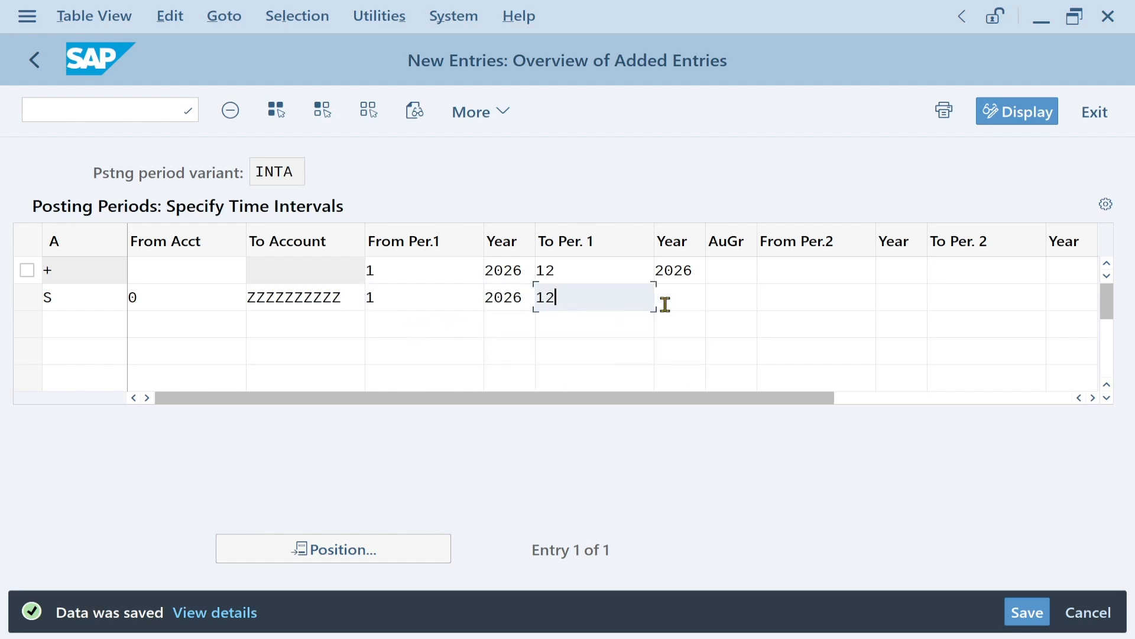
left_click(665, 301)
left_click(676, 329)
Add a row for account type K with the account range 0 to ZZZZZZZZZZ.
left_click(93, 319)
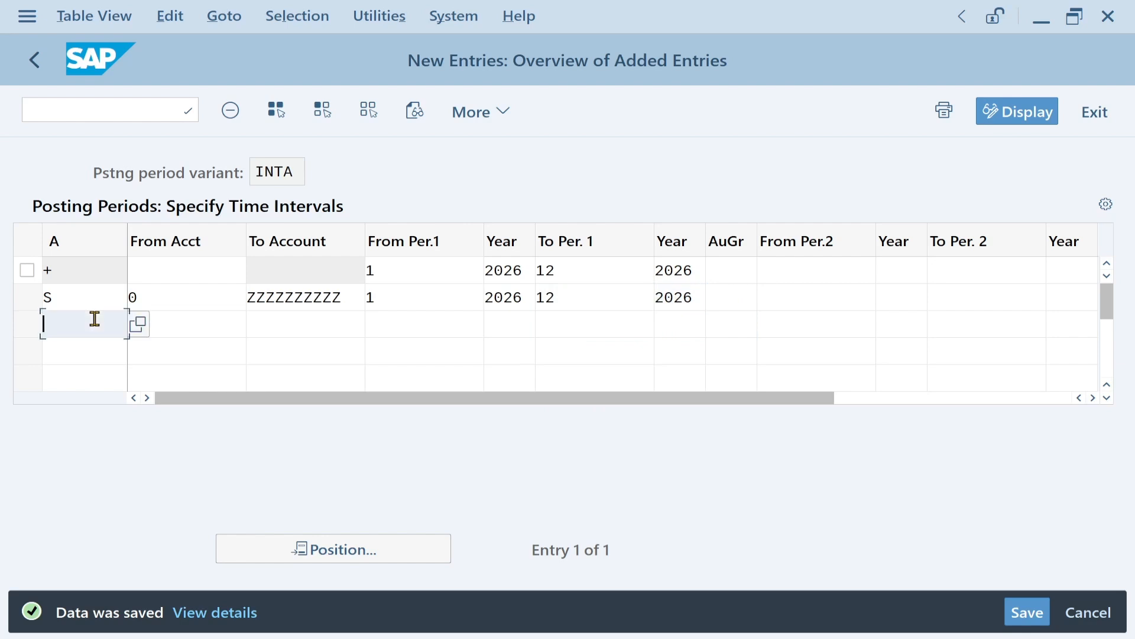
left_click(171, 324)
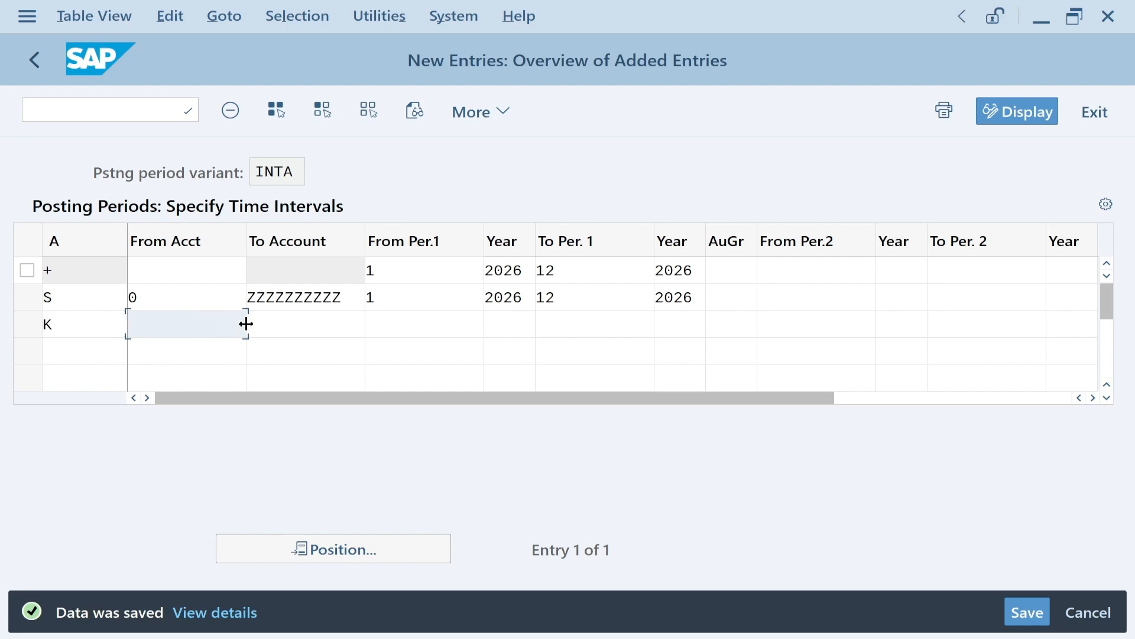
type("0")
left_click(307, 322)
left_click(307, 388)
Set the first period interval of account type K from period 1, 2026 to period 12, 2026.
left_click(404, 330)
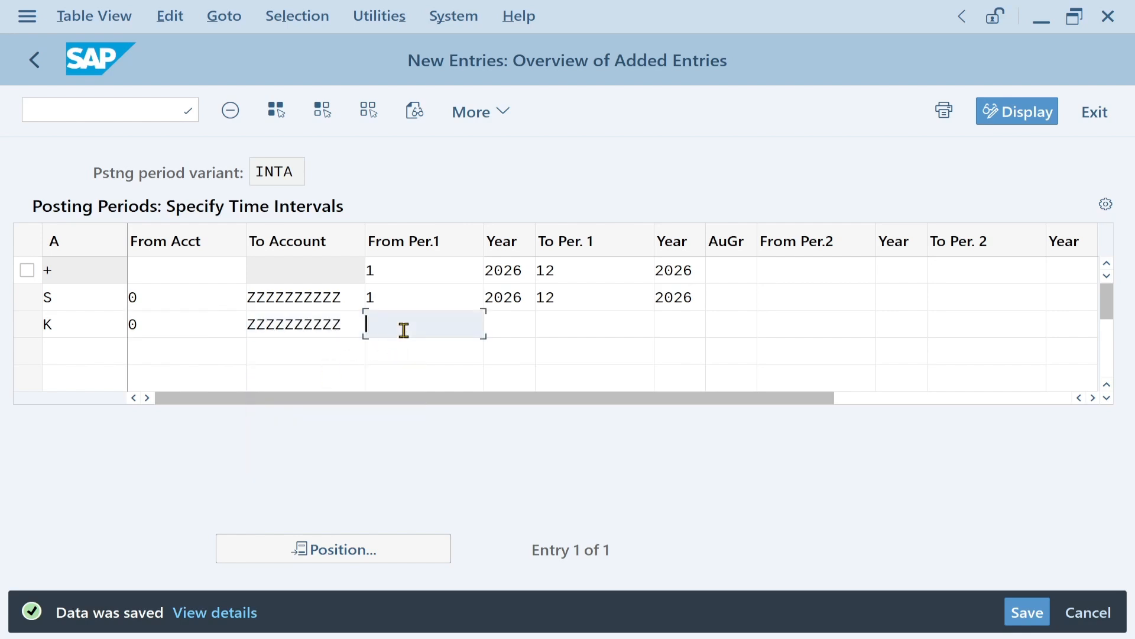
left_click(414, 357)
left_click(507, 320)
left_click(520, 355)
left_click(558, 330)
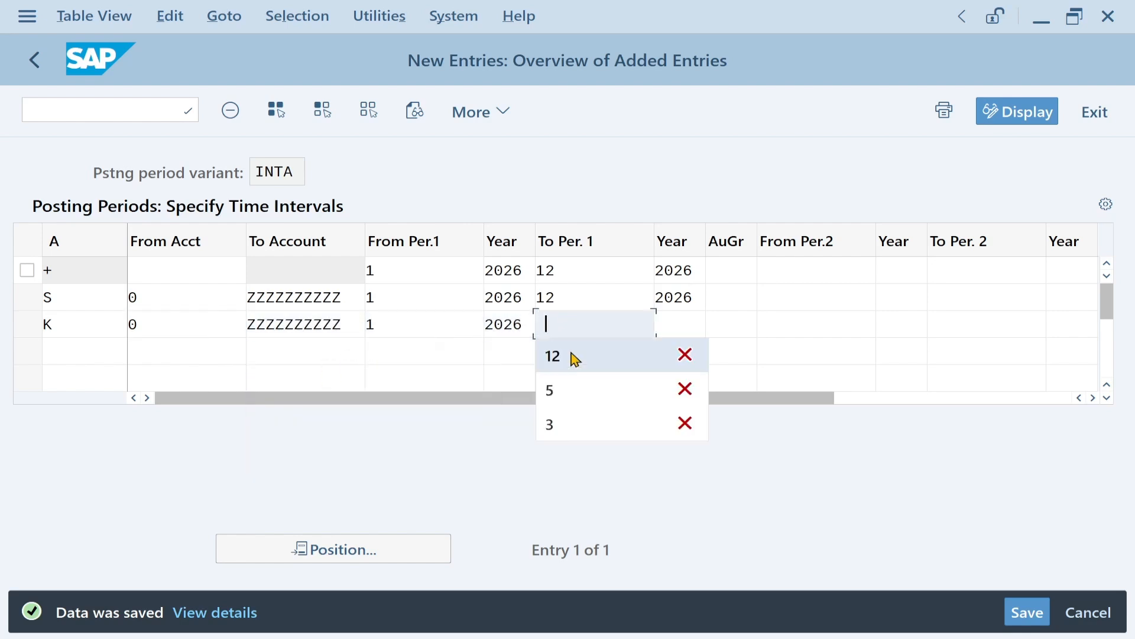
left_click(574, 357)
left_click(677, 323)
left_click(679, 355)
Add a row for account type D with the account range 0 to ZZZZZZZZZZ.
left_click(59, 349)
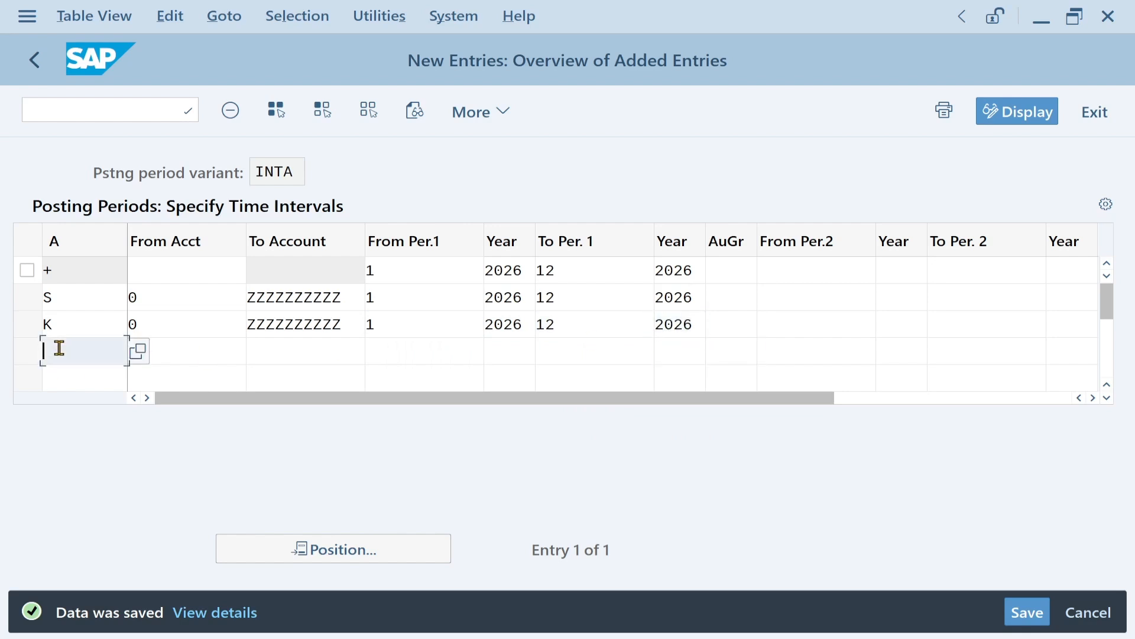
type("D")
left_click(172, 349)
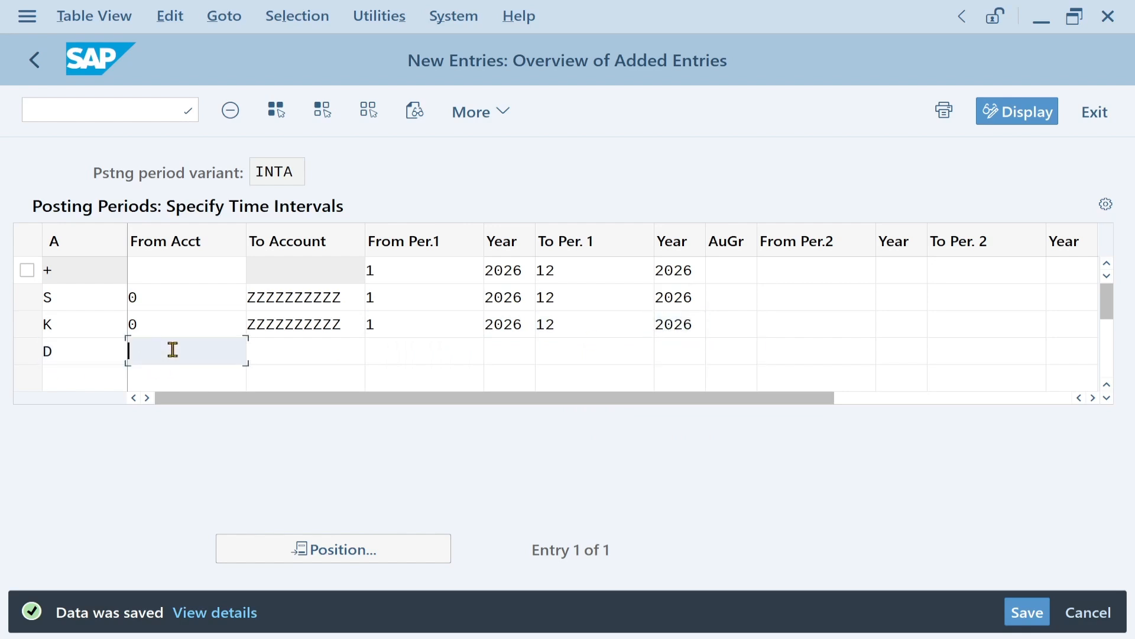
type("0")
left_click(284, 342)
left_click(304, 416)
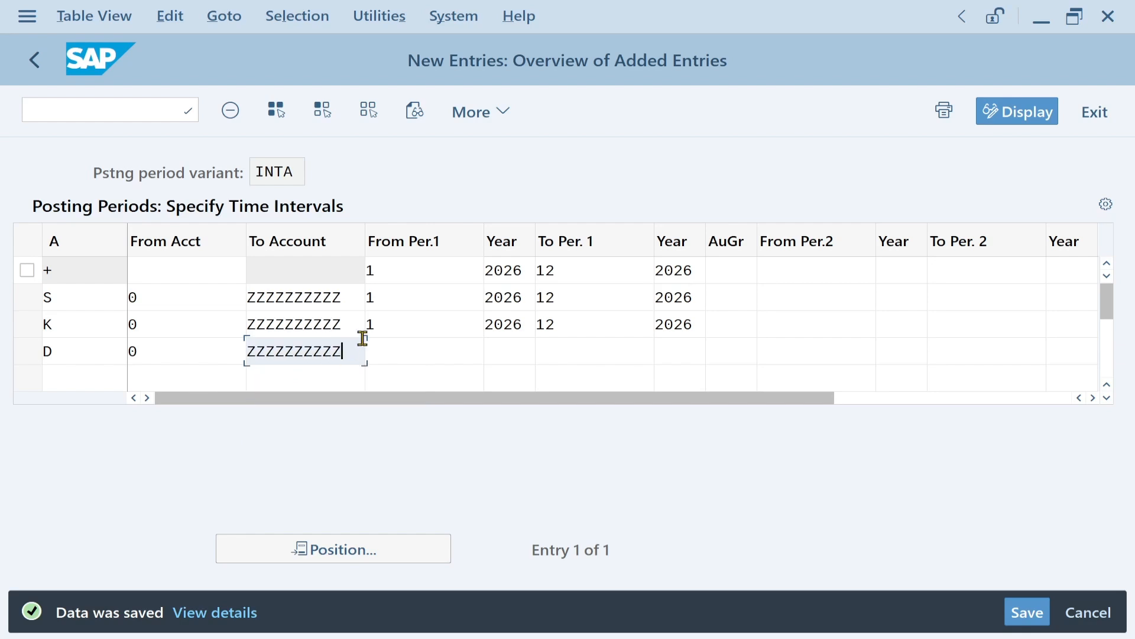
Set the first period interval of account type D from period 1, 2026 to period 12, 2026.
left_click(424, 350)
left_click(414, 381)
left_click(491, 352)
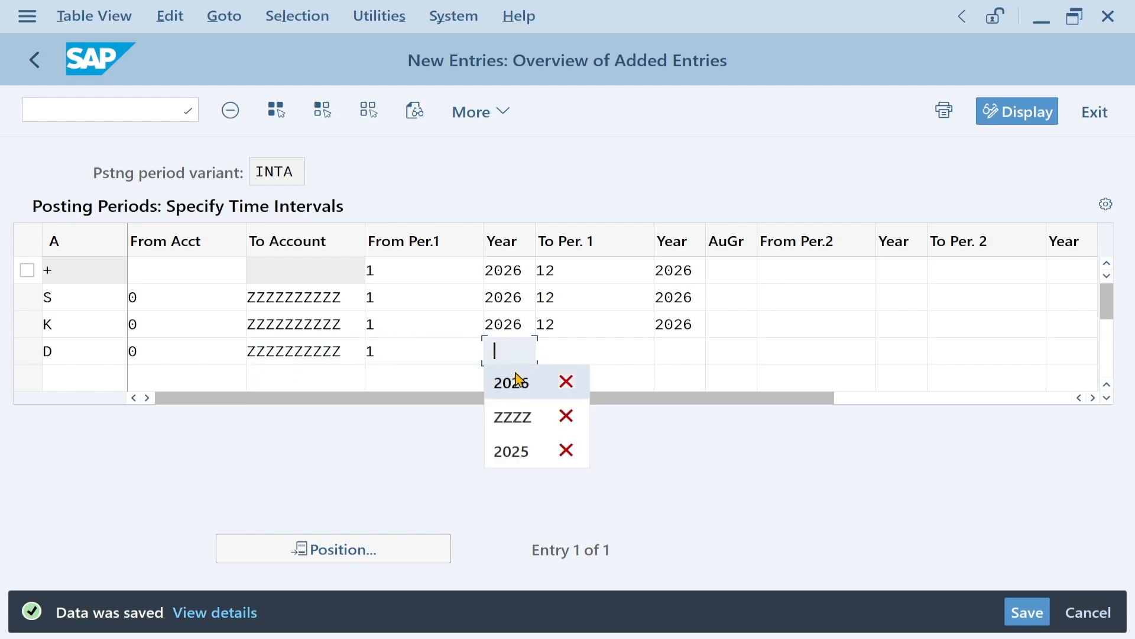
left_click(518, 379)
left_click(568, 350)
left_click(591, 391)
left_click(674, 352)
left_click(680, 382)
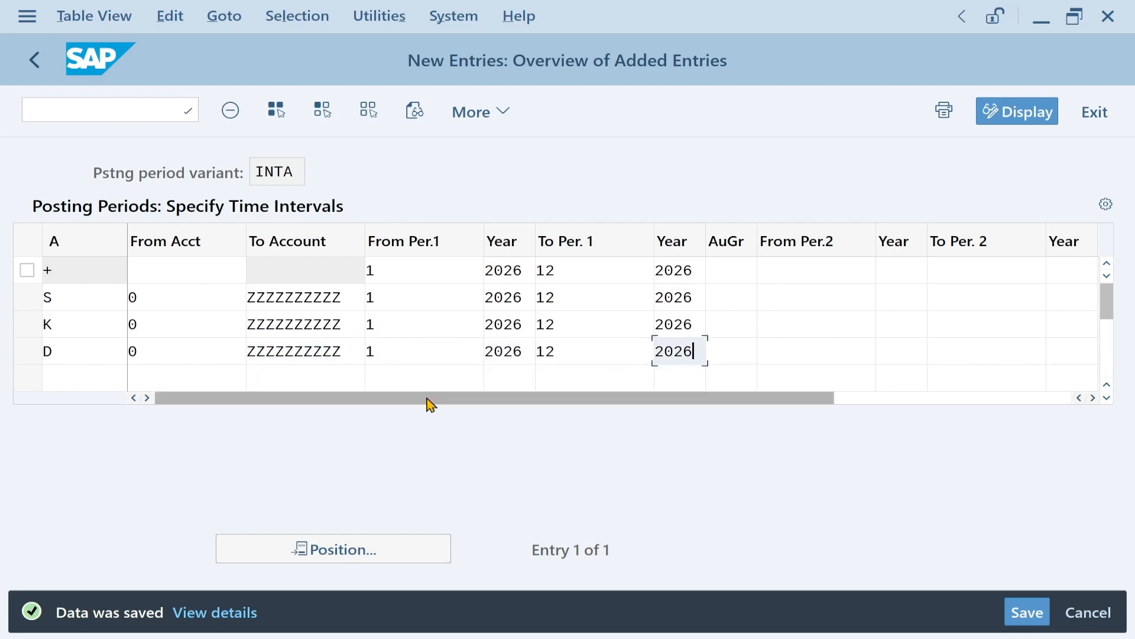
Add a row for account type A with the account range 0 to ZZZZZZZZZZ.
left_click(83, 379)
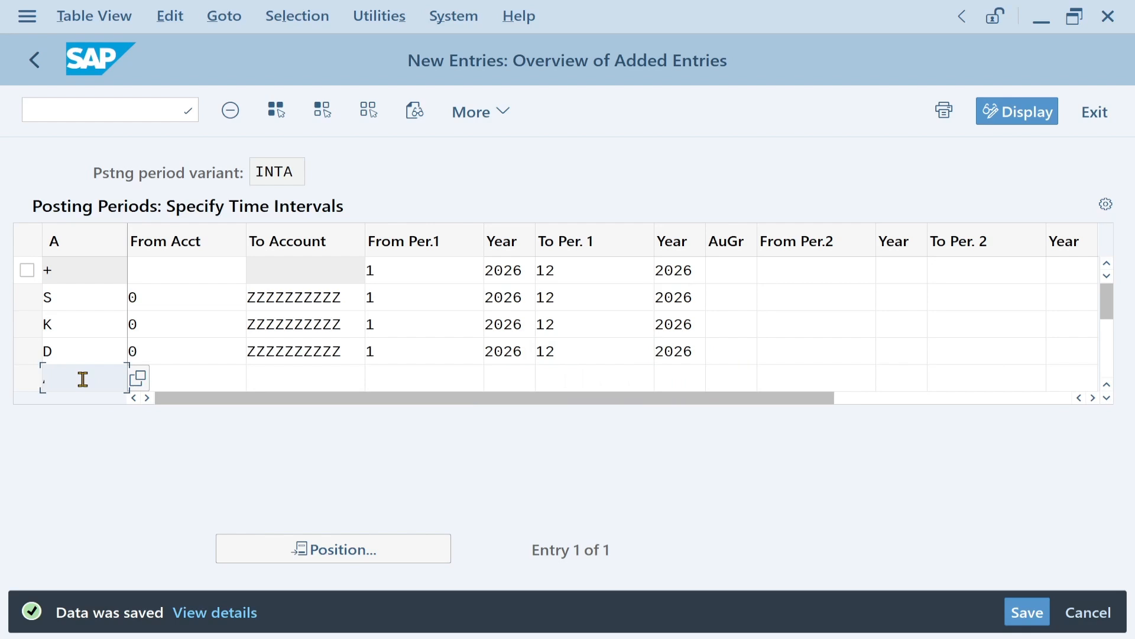
type("A")
left_click(172, 381)
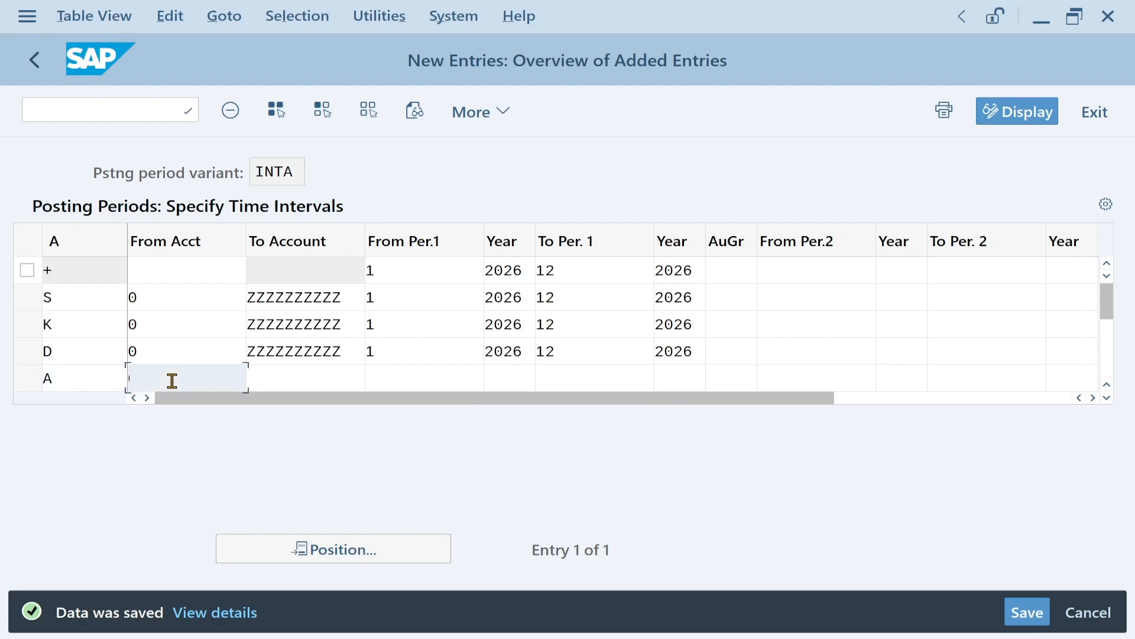
left_click(296, 379)
left_click(314, 437)
Set the first period interval of account type A from period 1, 2026 to period 12, 2026, and save the entries.
left_click(396, 380)
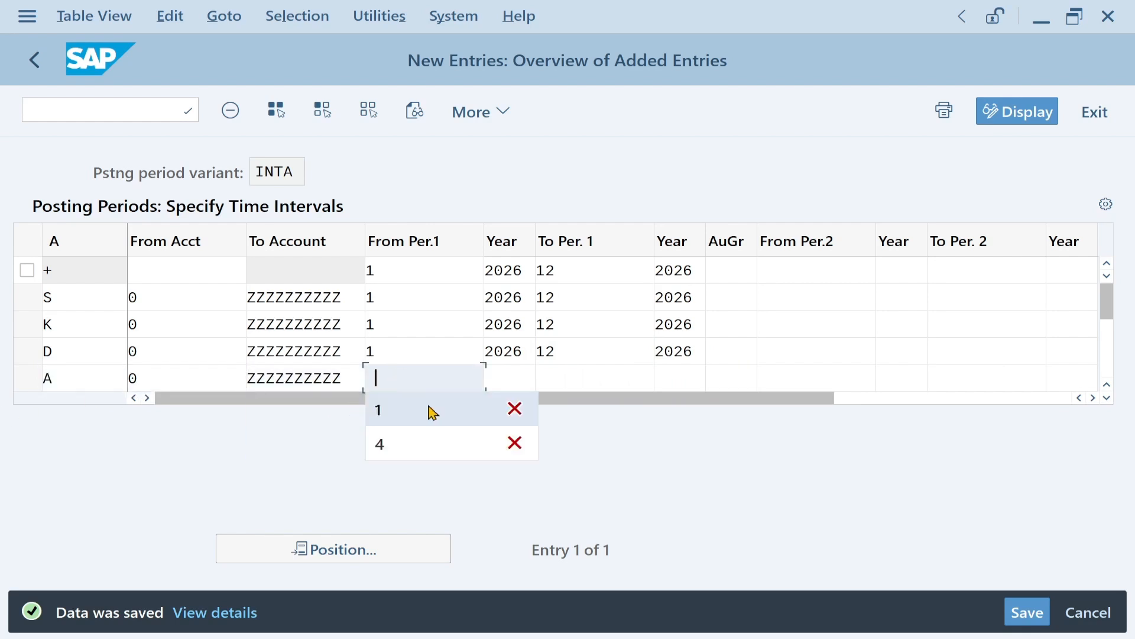
left_click(434, 410)
left_click(515, 378)
left_click(507, 408)
left_click(575, 379)
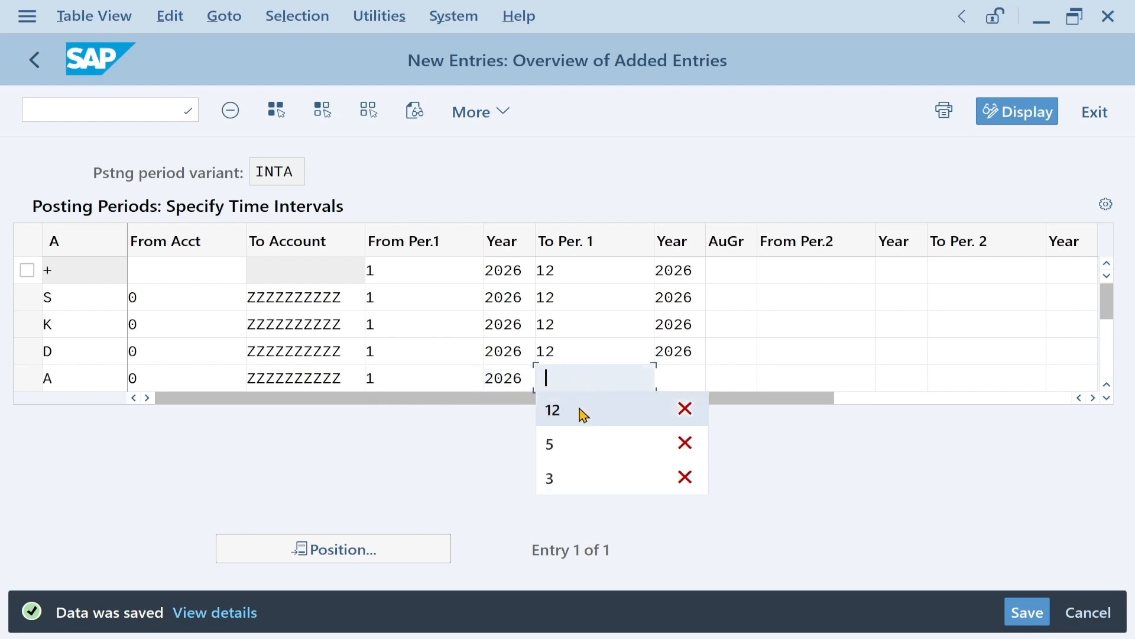
left_click(582, 414)
left_click(655, 378)
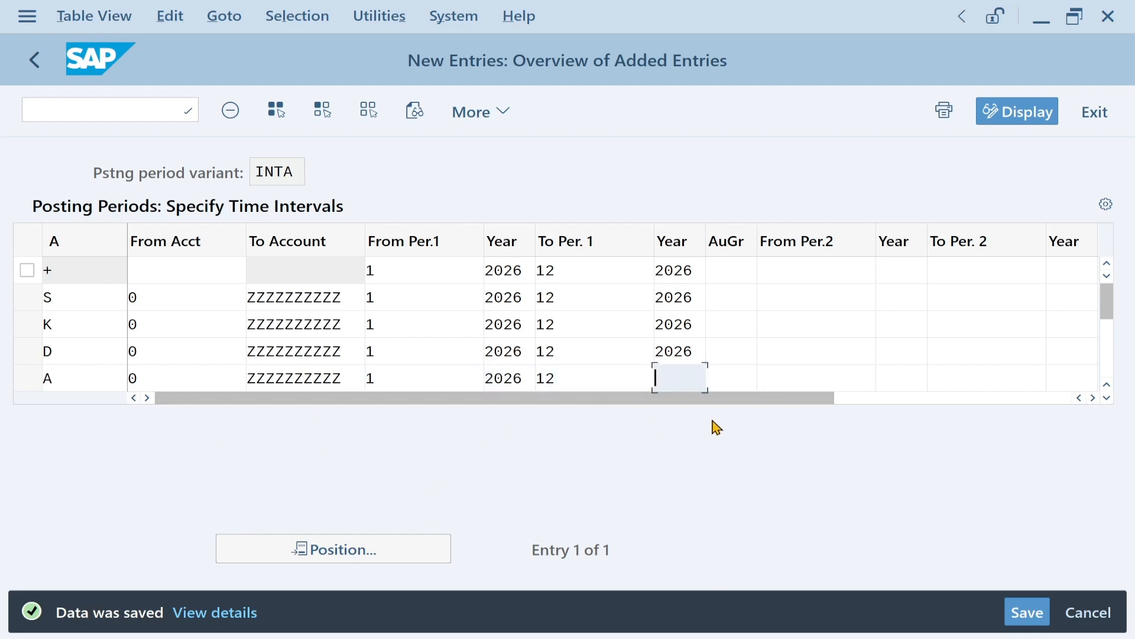
left_click(687, 417)
left_click(1028, 612)
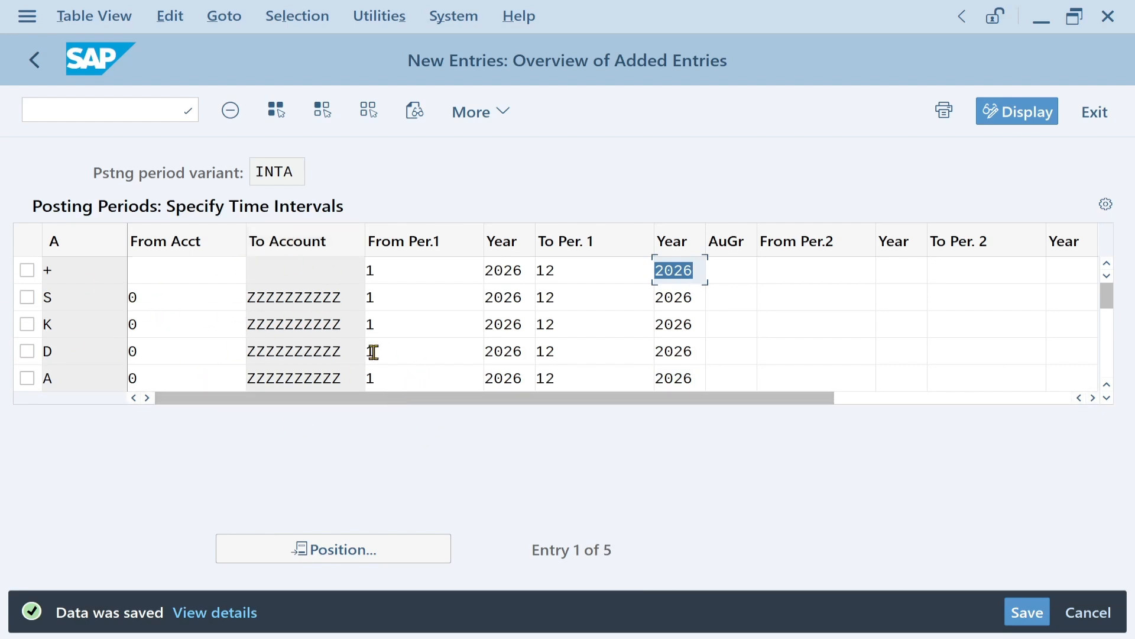
Try to save a new row for account type M without an account range, from period 1, 2026 to period 12, 2026.
left_click(1107, 398)
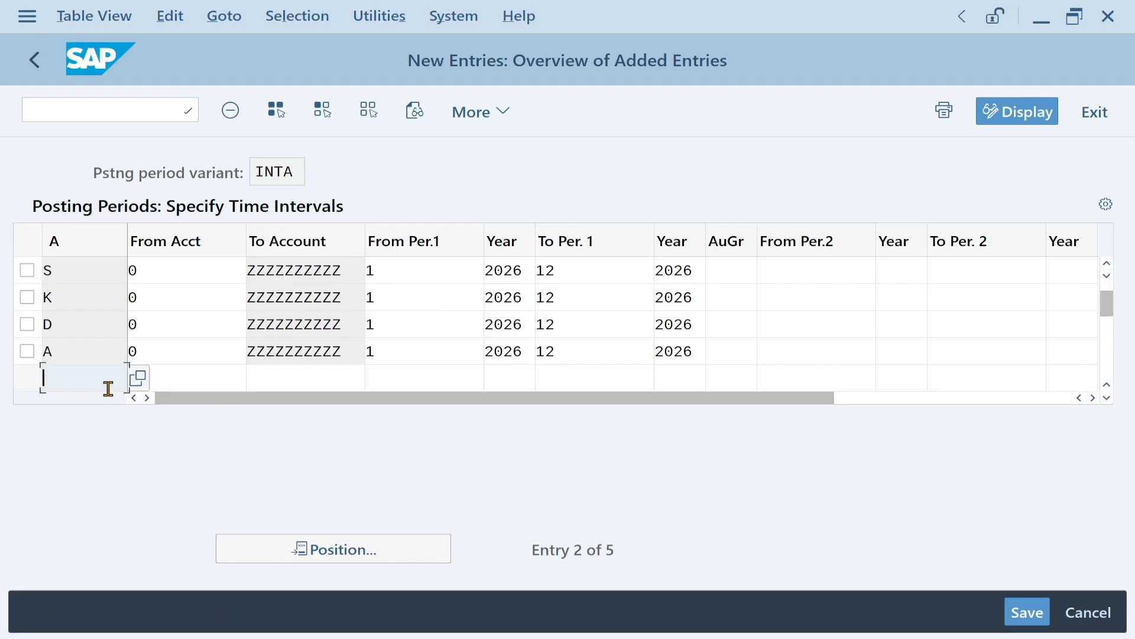
left_click(198, 381)
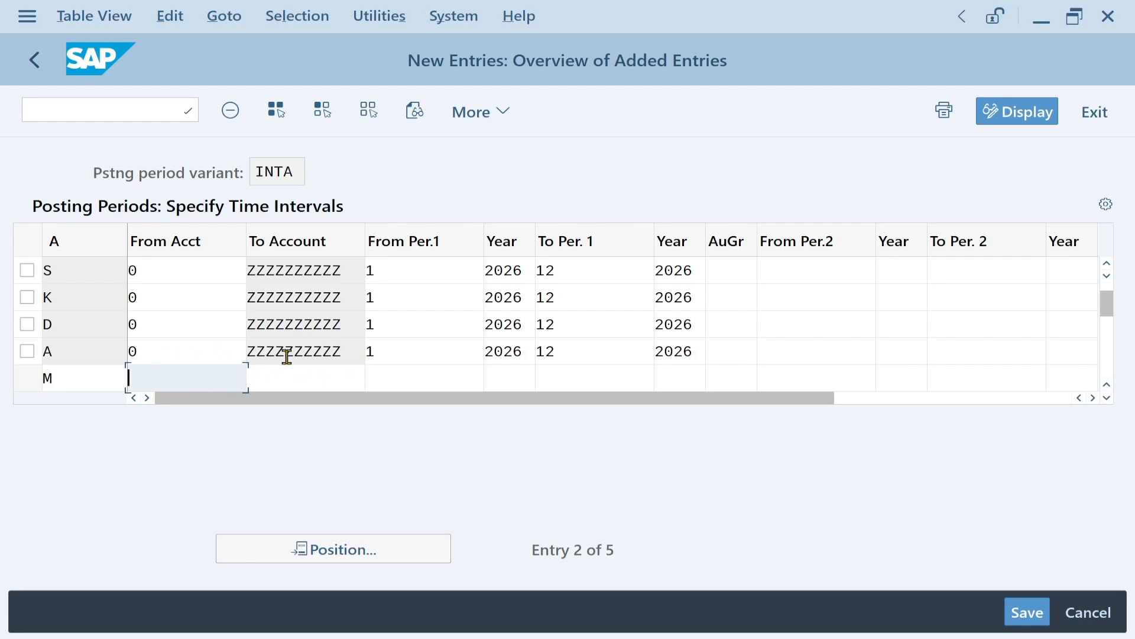
left_click(408, 382)
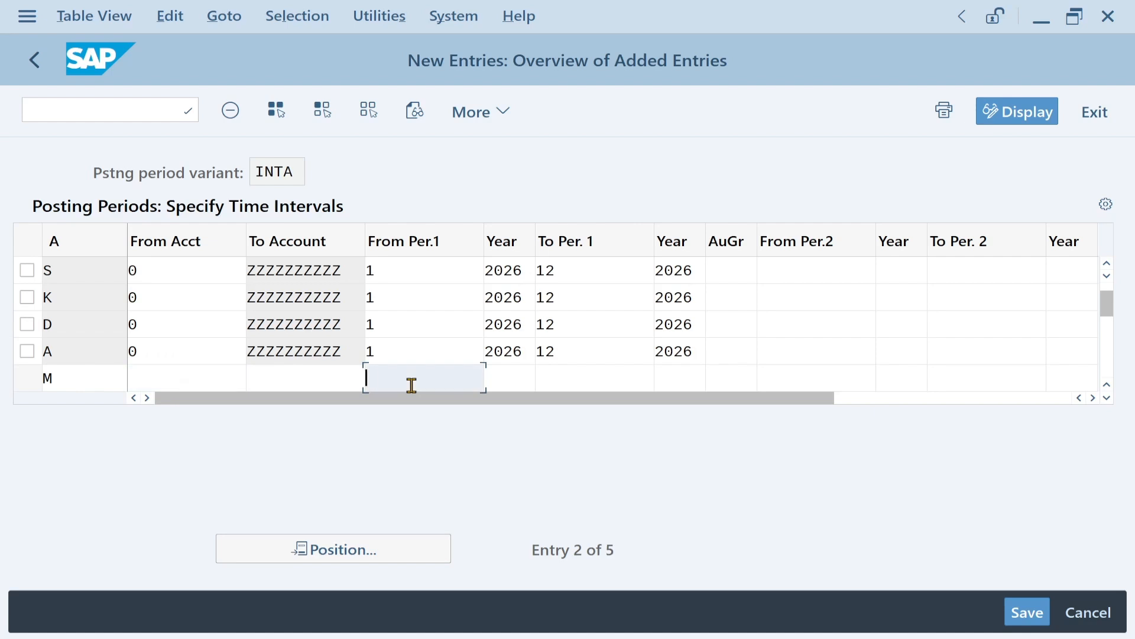
type("1")
left_click(512, 378)
left_click(520, 408)
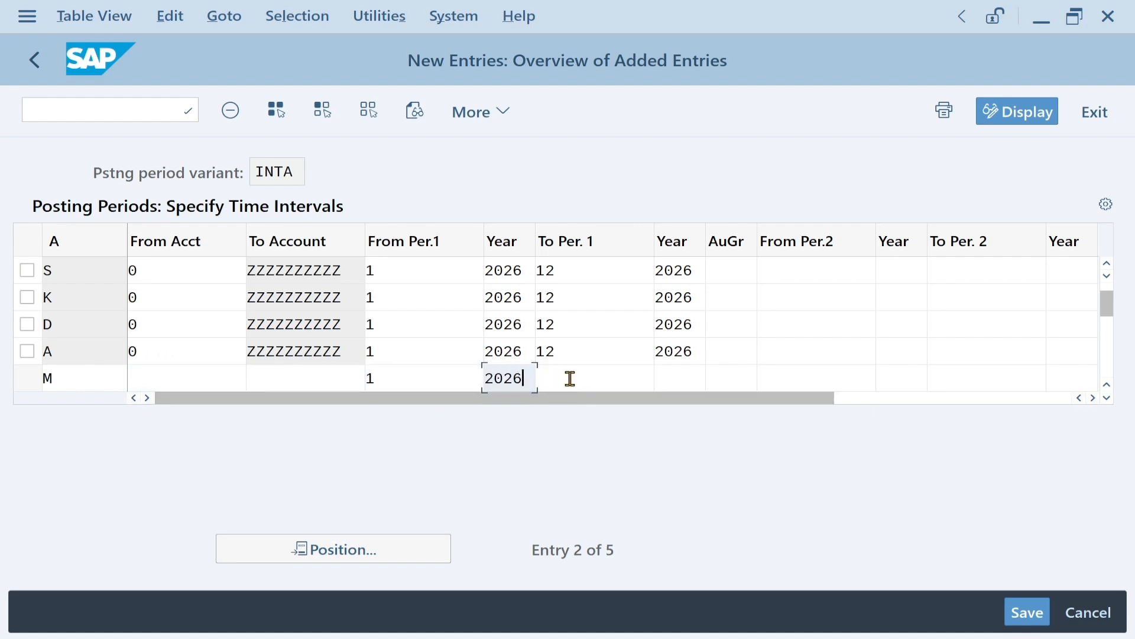
left_click(570, 377)
left_click(574, 409)
left_click(669, 379)
left_click(681, 408)
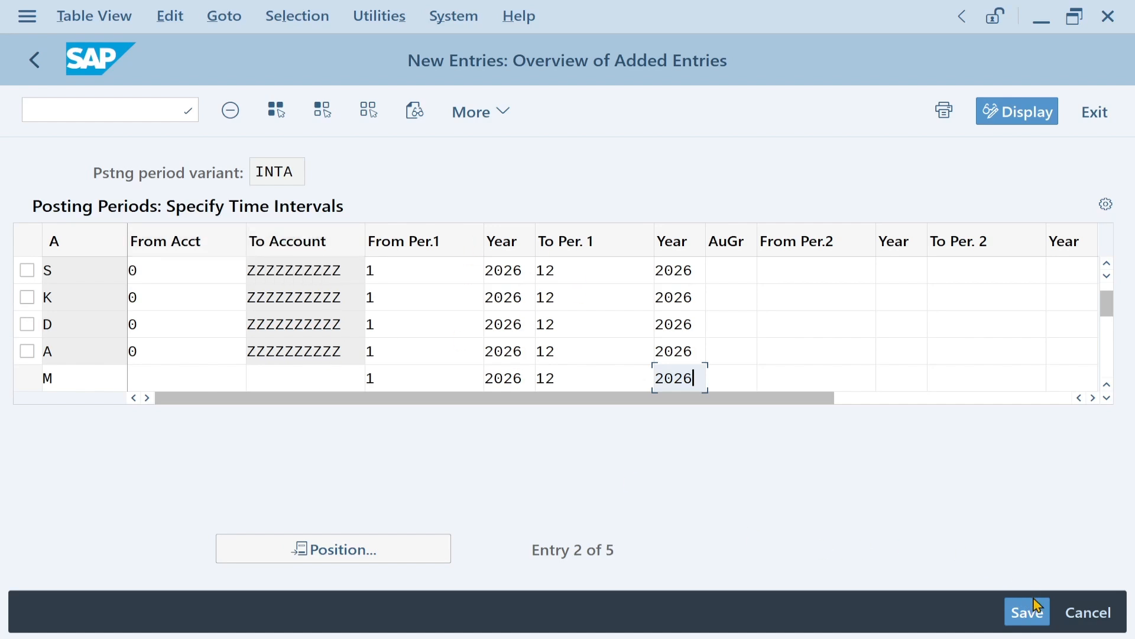
left_click(1015, 622)
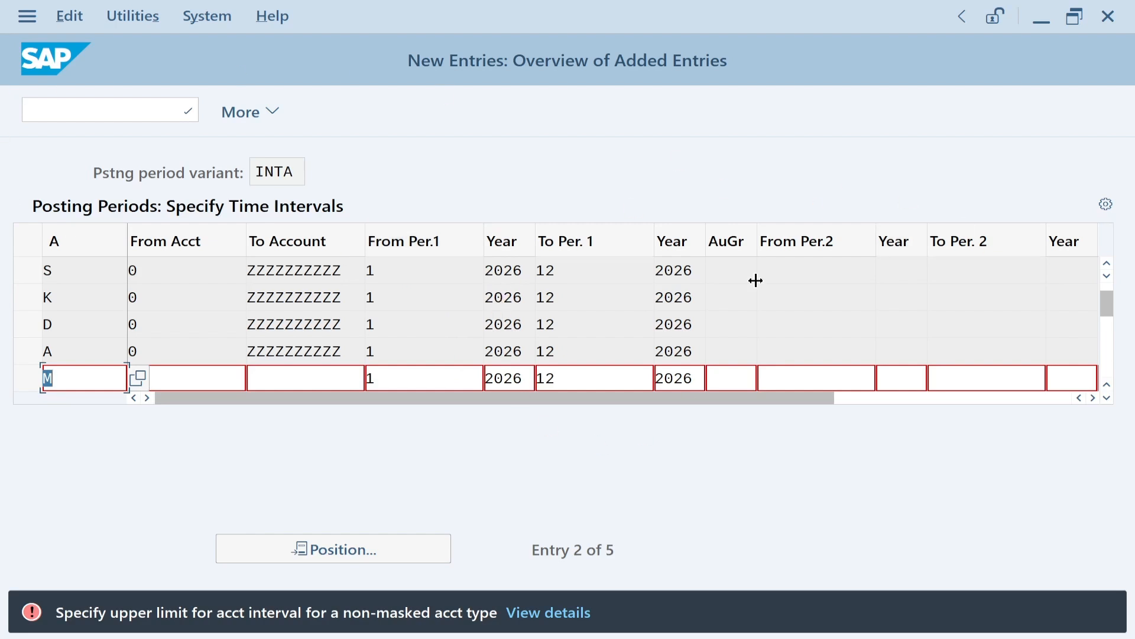
Discard the unsaved row for account type M and return to the start of the interval list.
key("F12")
left_click(438, 518)
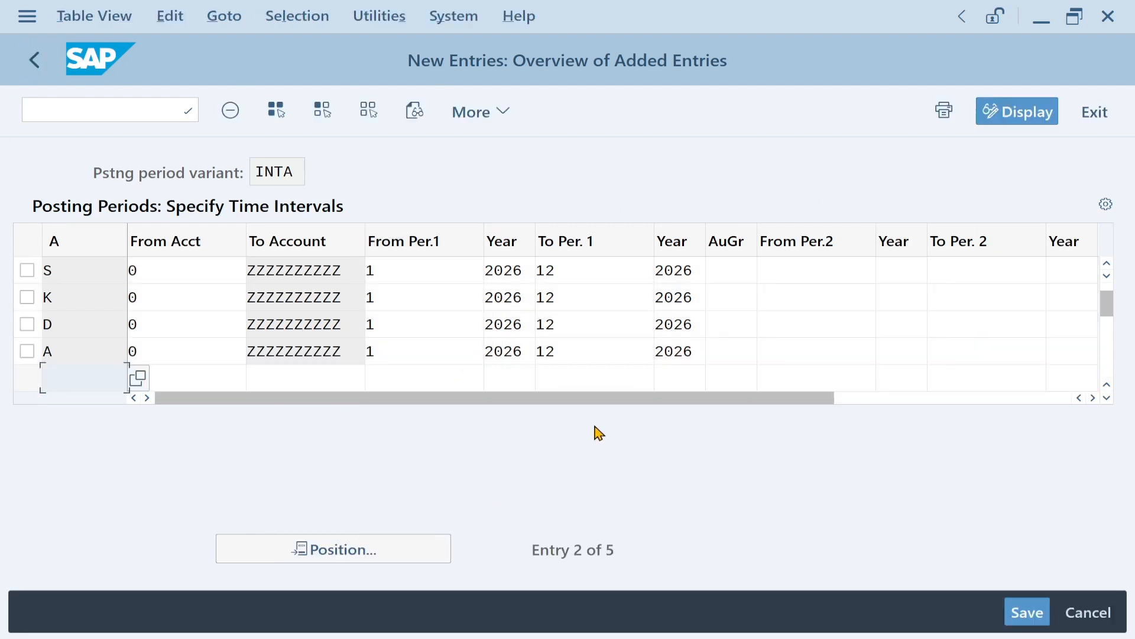
scroll(541, 278, "up", 1)
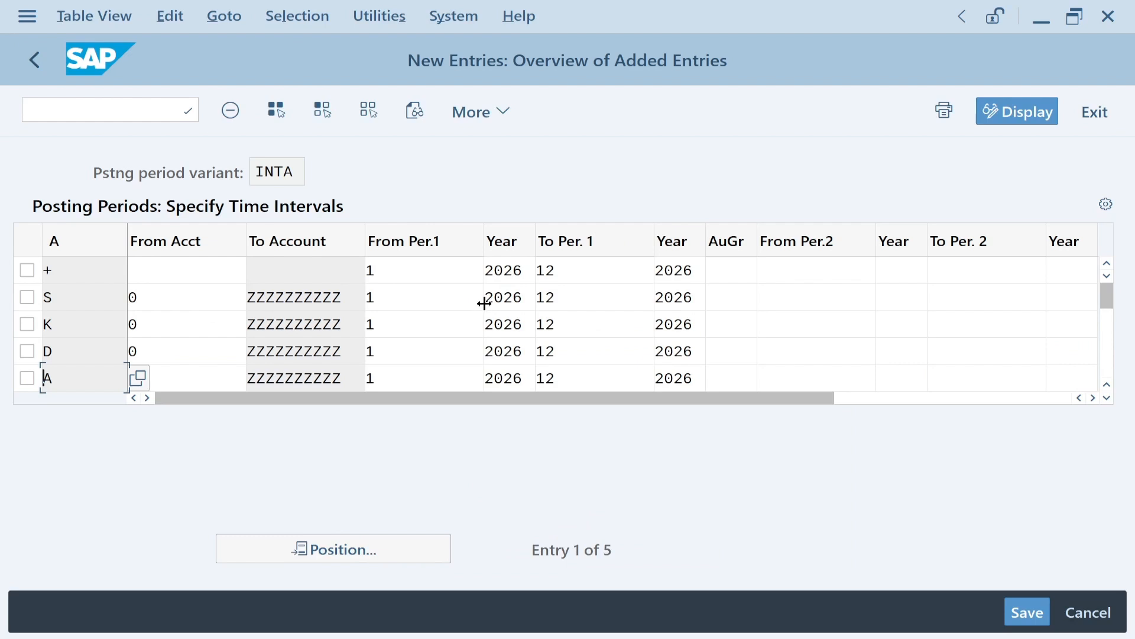